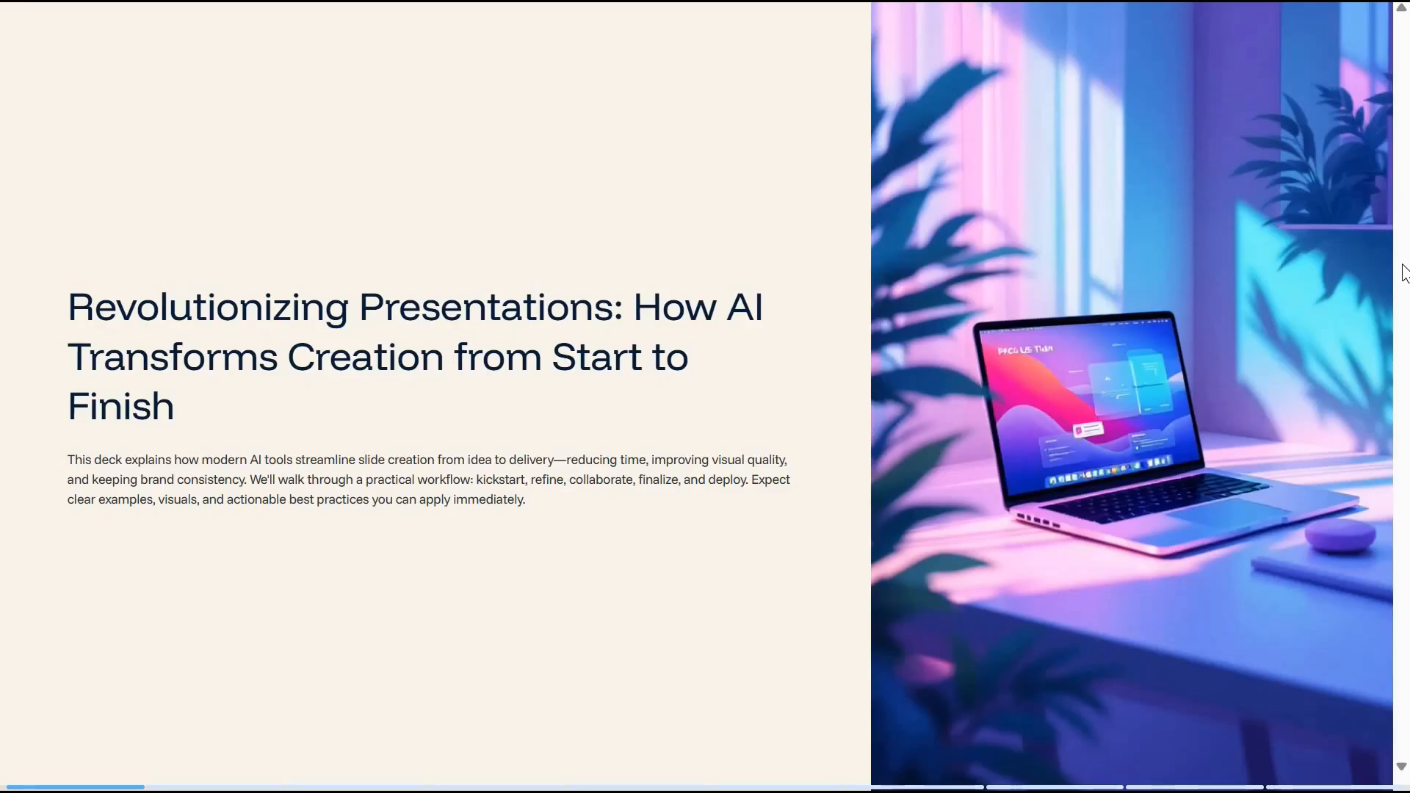
Page through the finished AI presentation from its title slide to the closing slide and back.
key(Right)
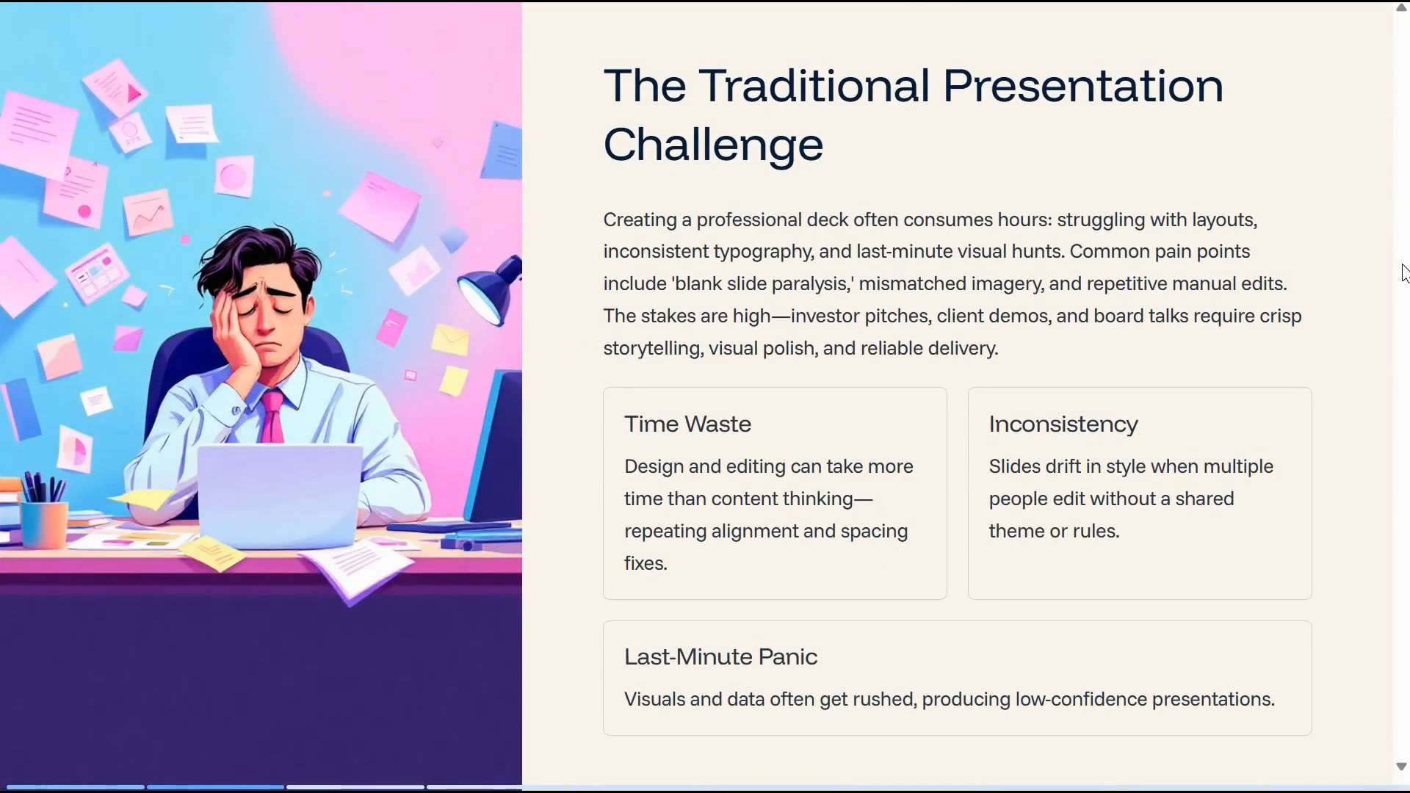
key(Right)
key(Right)
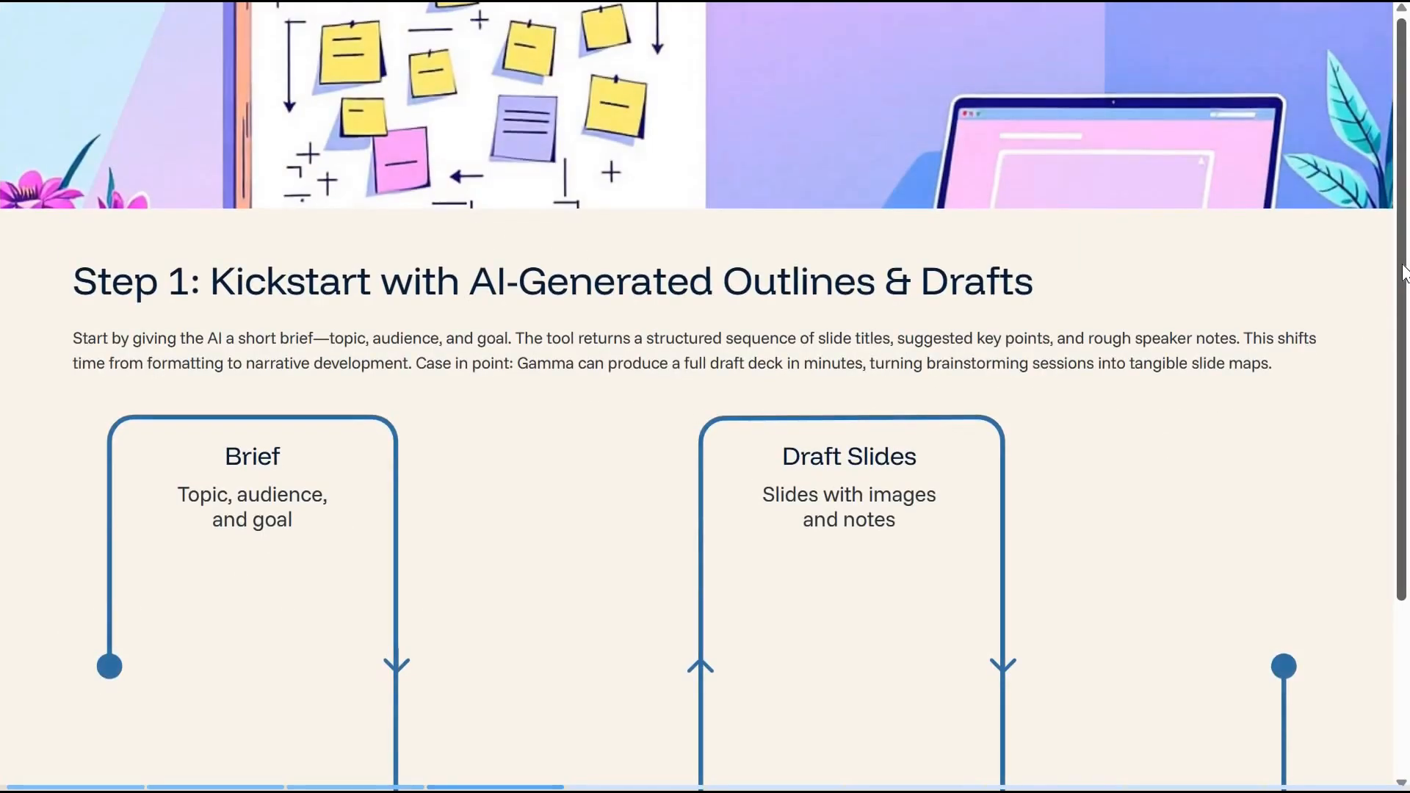
key(Right)
key(Right)
key(Right)
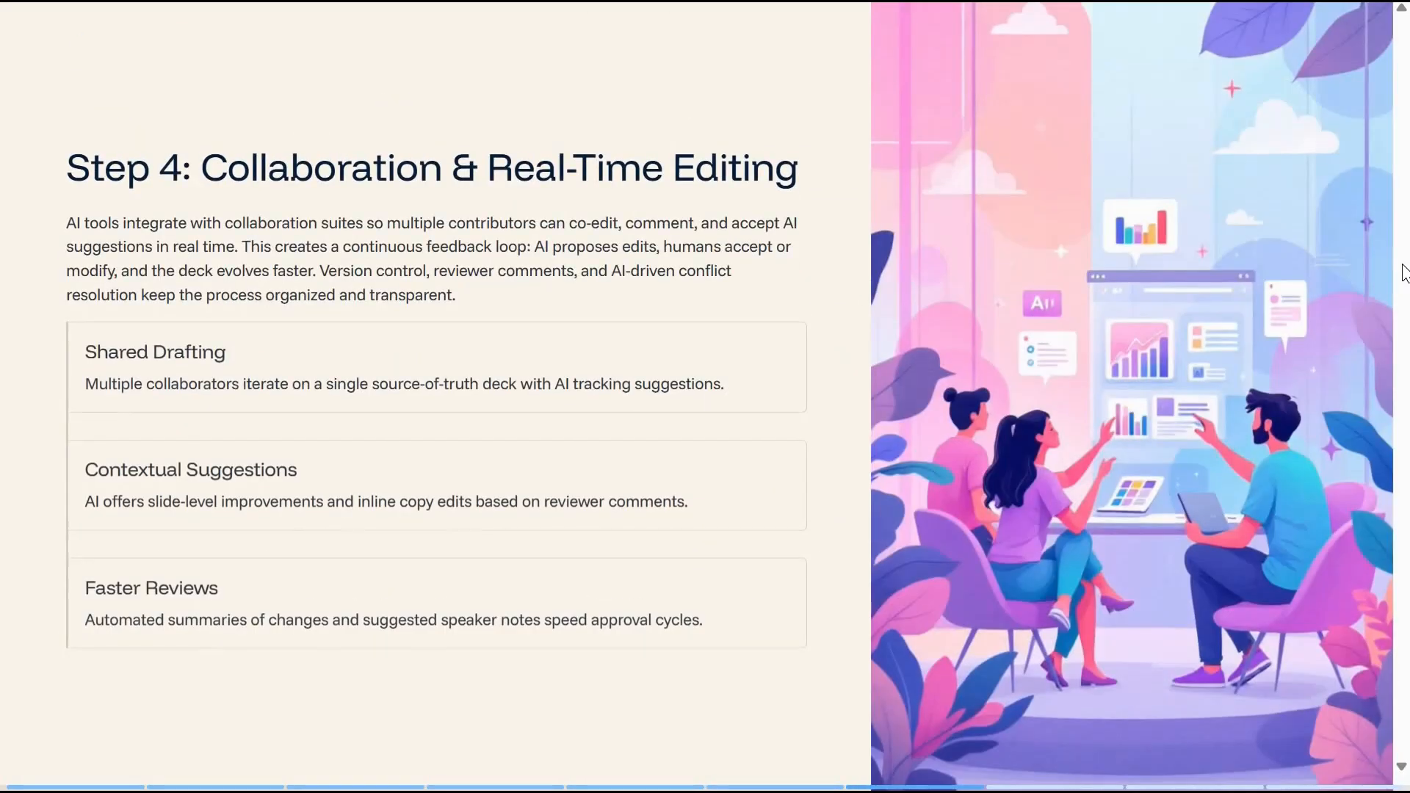
key(Right)
key(Right)
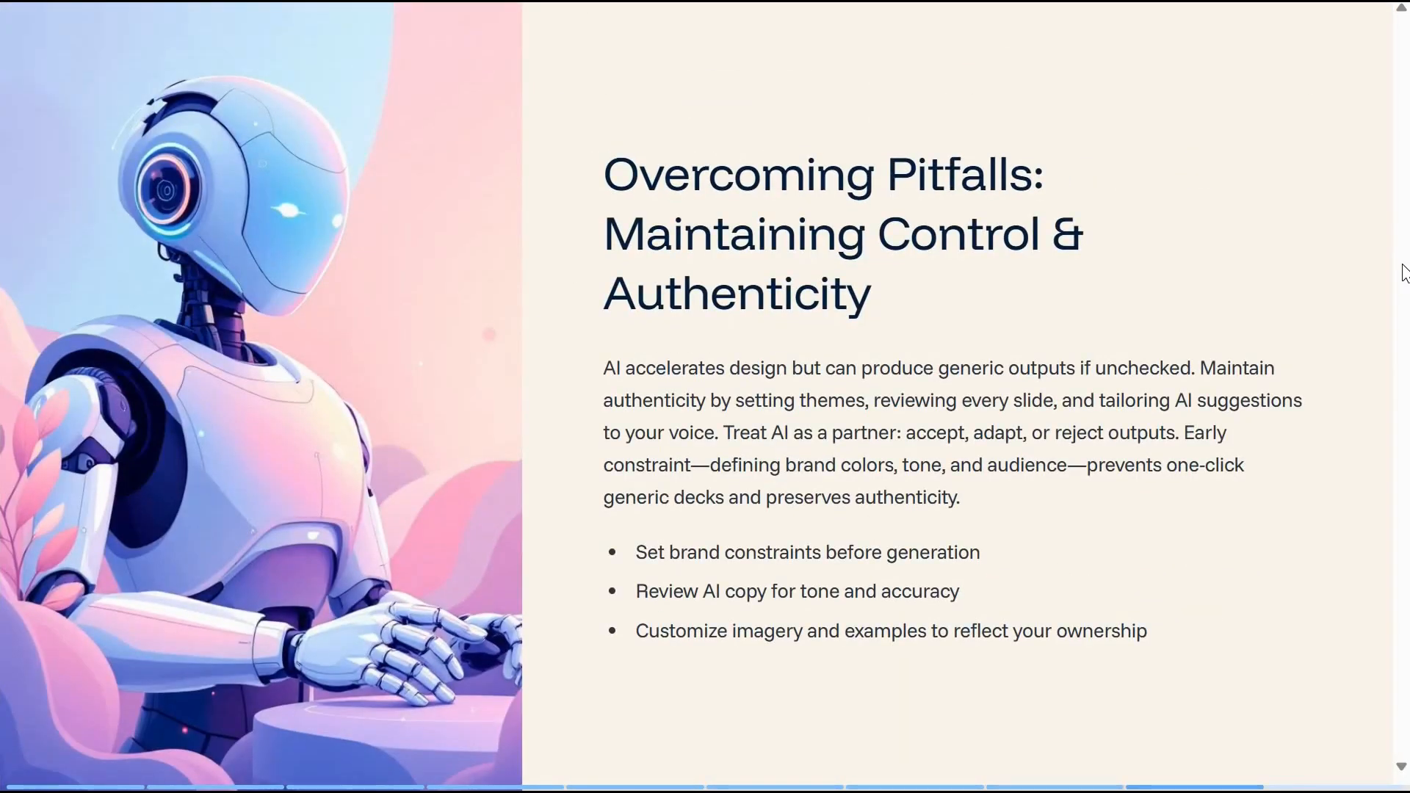
key(Right)
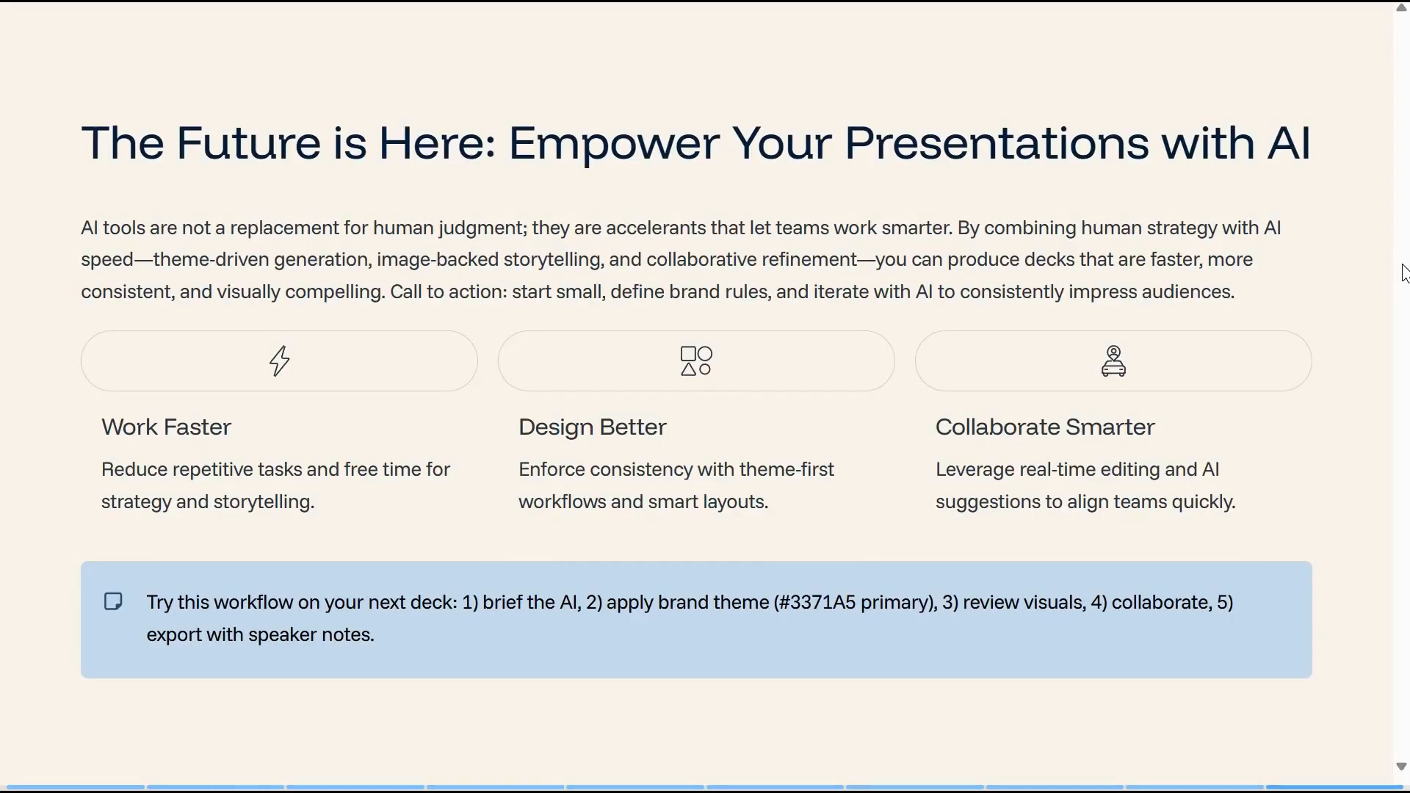
key(Left)
key(Left)
key(Left)
key(Left)
key(Left)
key(Left)
key(Left)
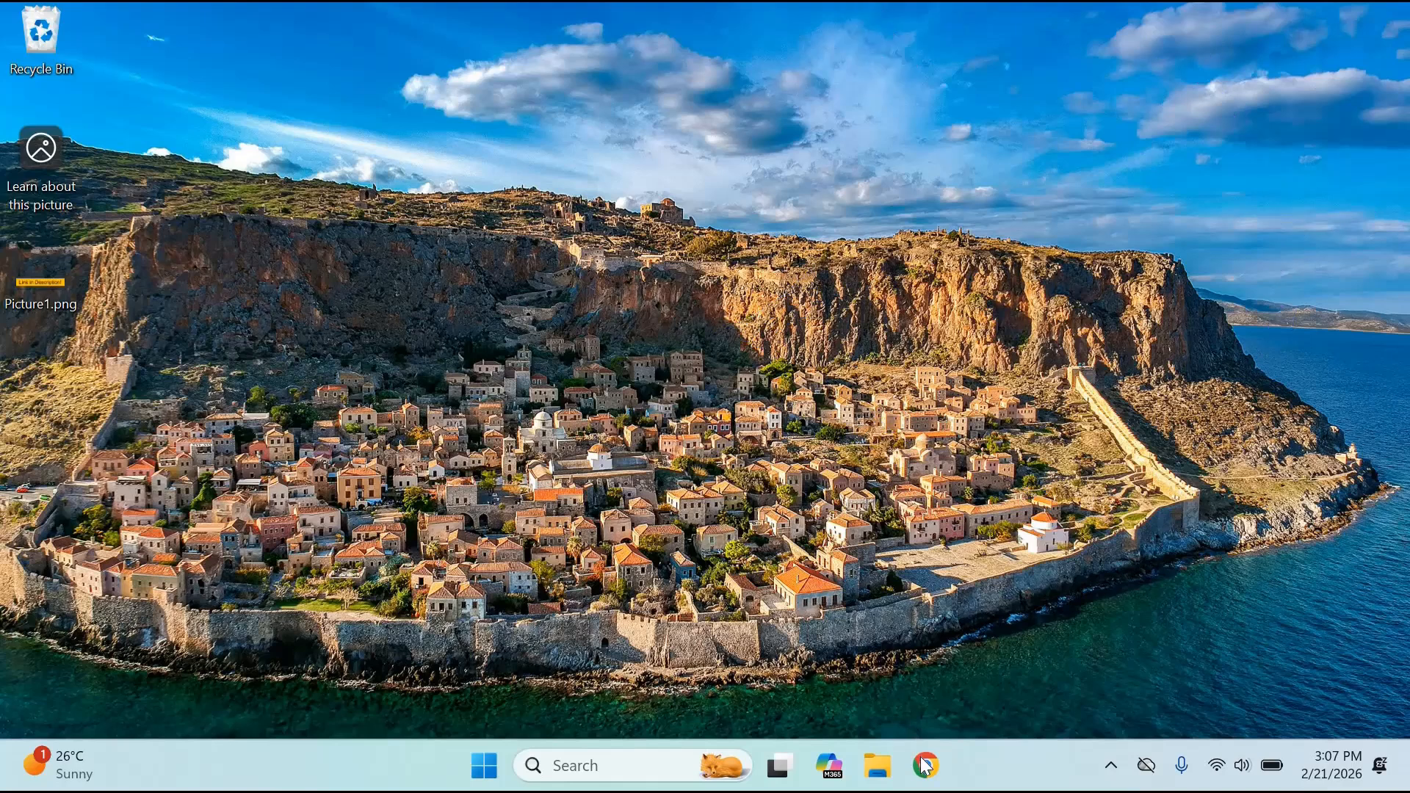
Switch to Chrome, search Google for "gamma app", and open the Gamma website.
click(926, 767)
text(gamma a)
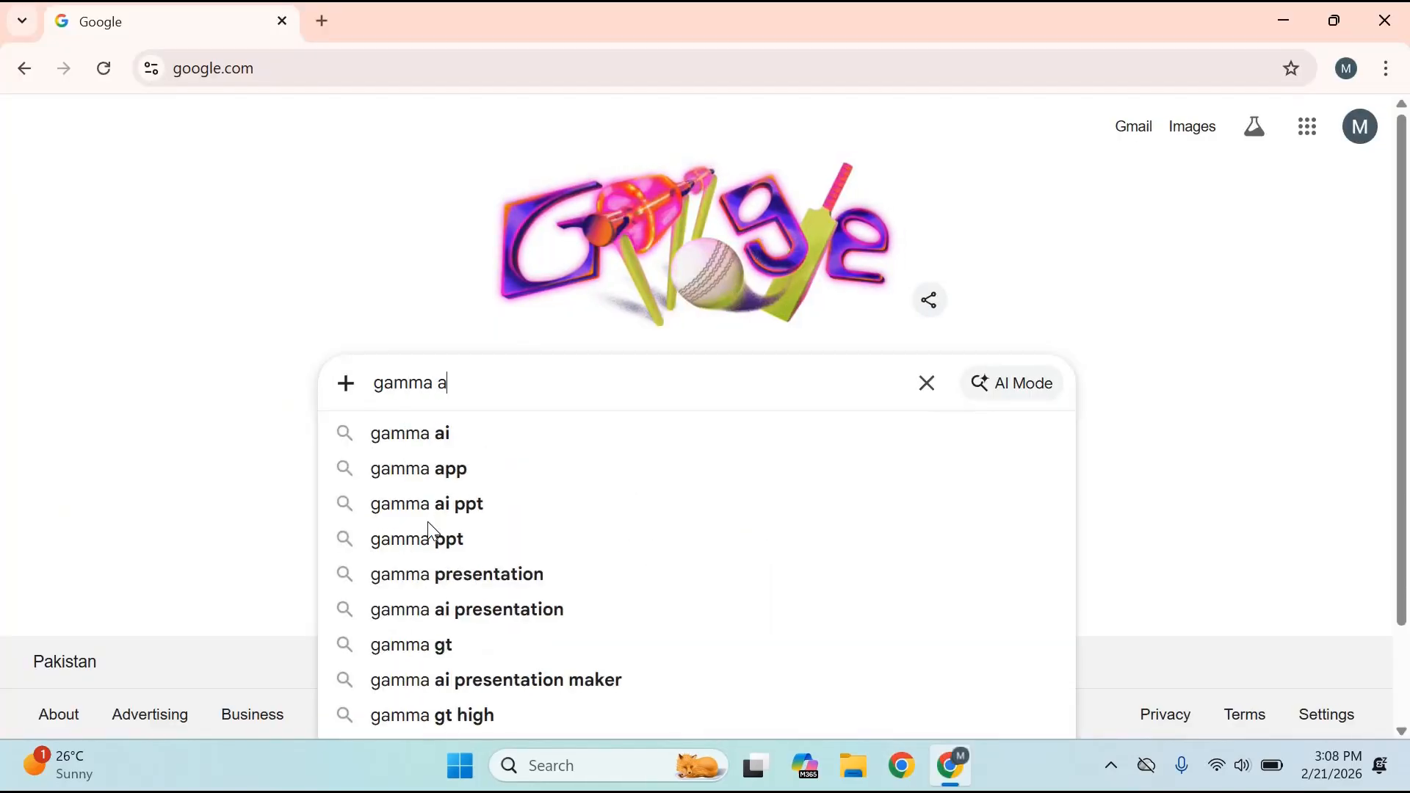
text(pp)
key(Return)
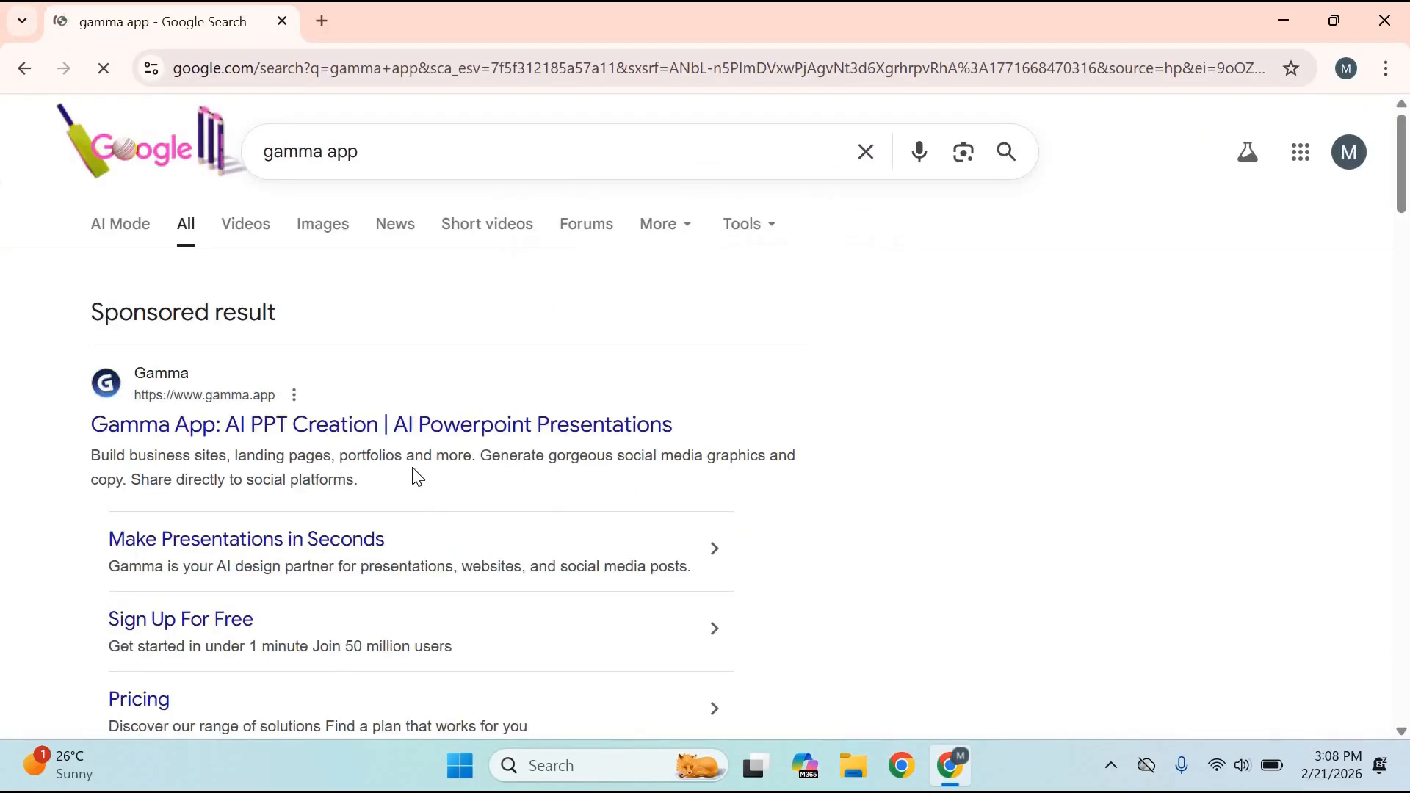
click(412, 435)
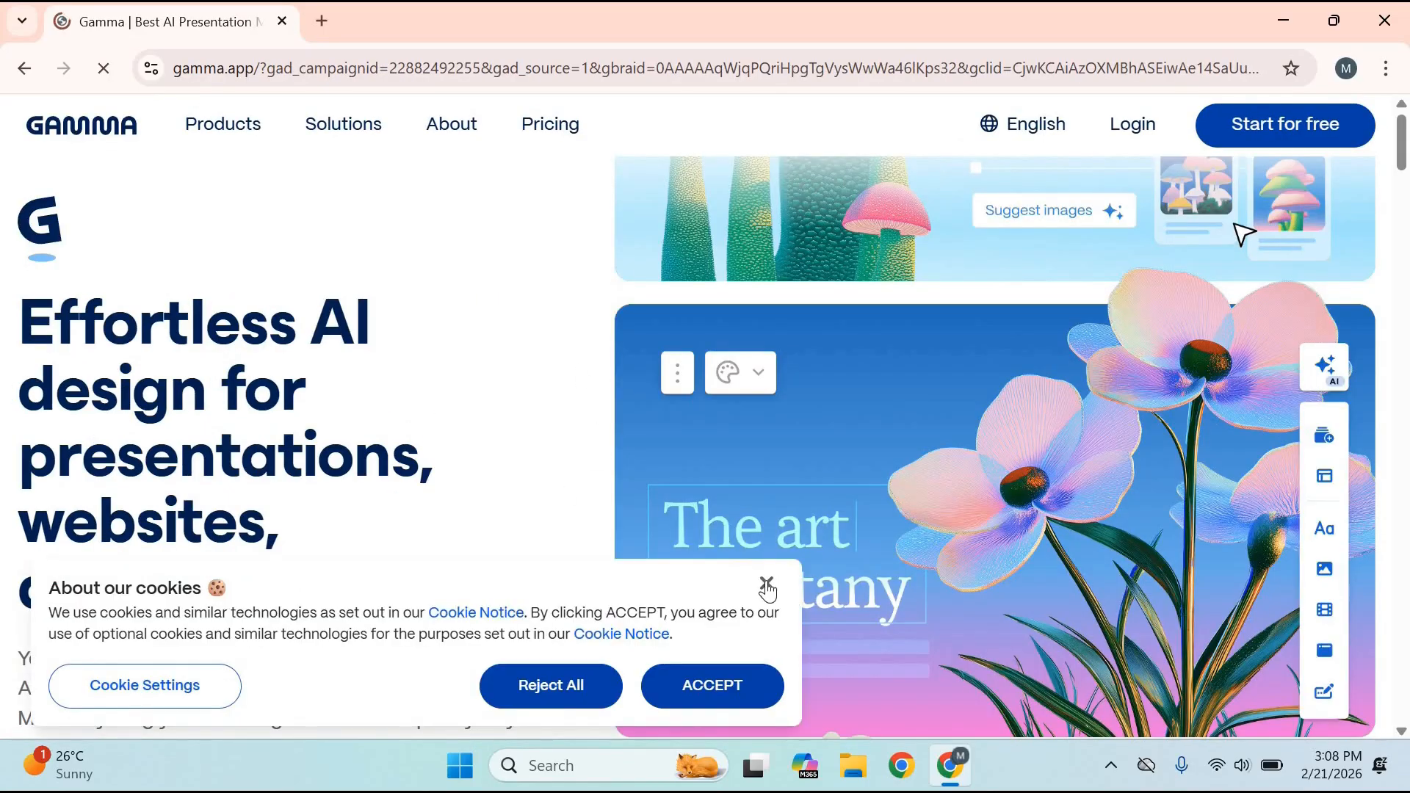
Dismiss the cookie notice on the Gamma homepage and sign up for a free account with Google.
click(768, 590)
scroll(768, 590, down, 15)
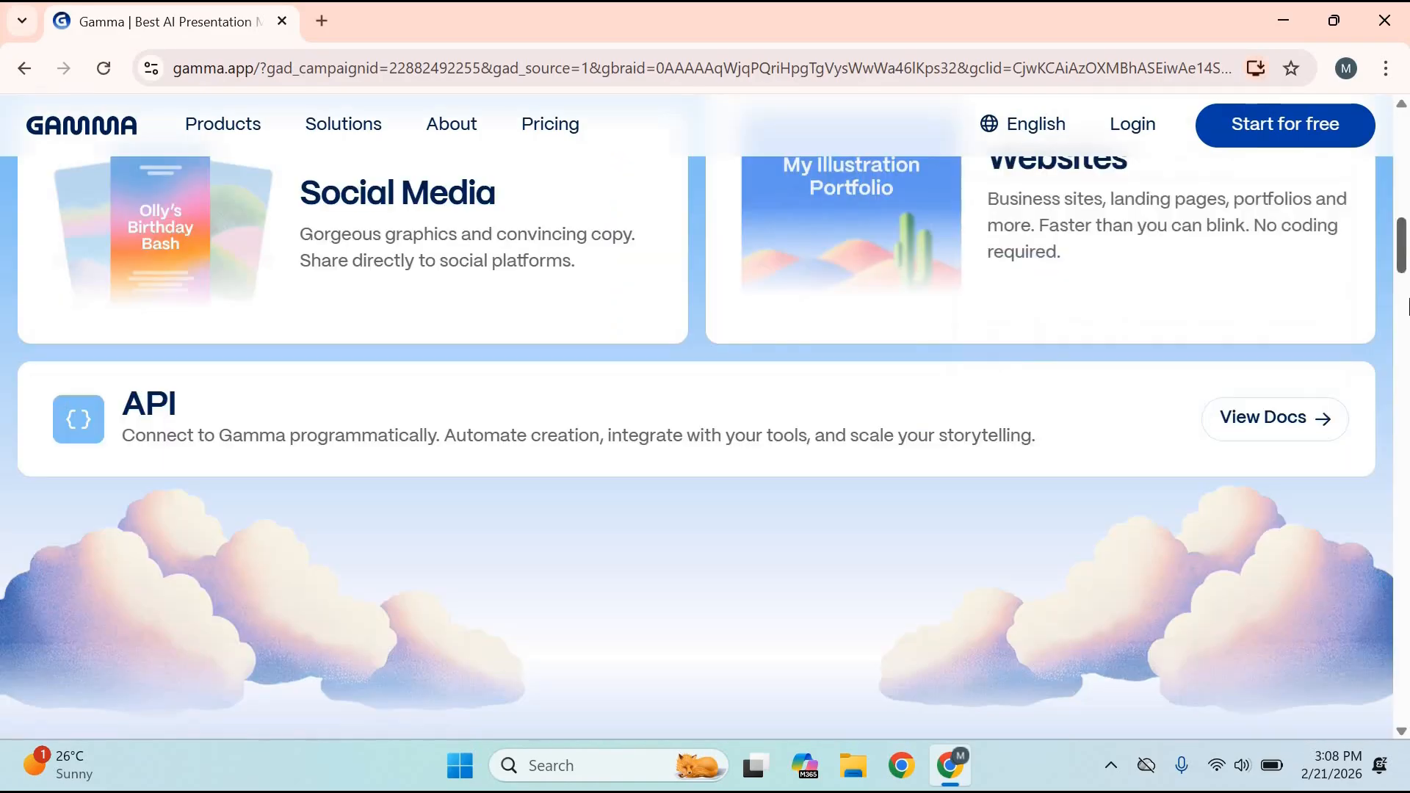
scroll(1408, 409, down, 15)
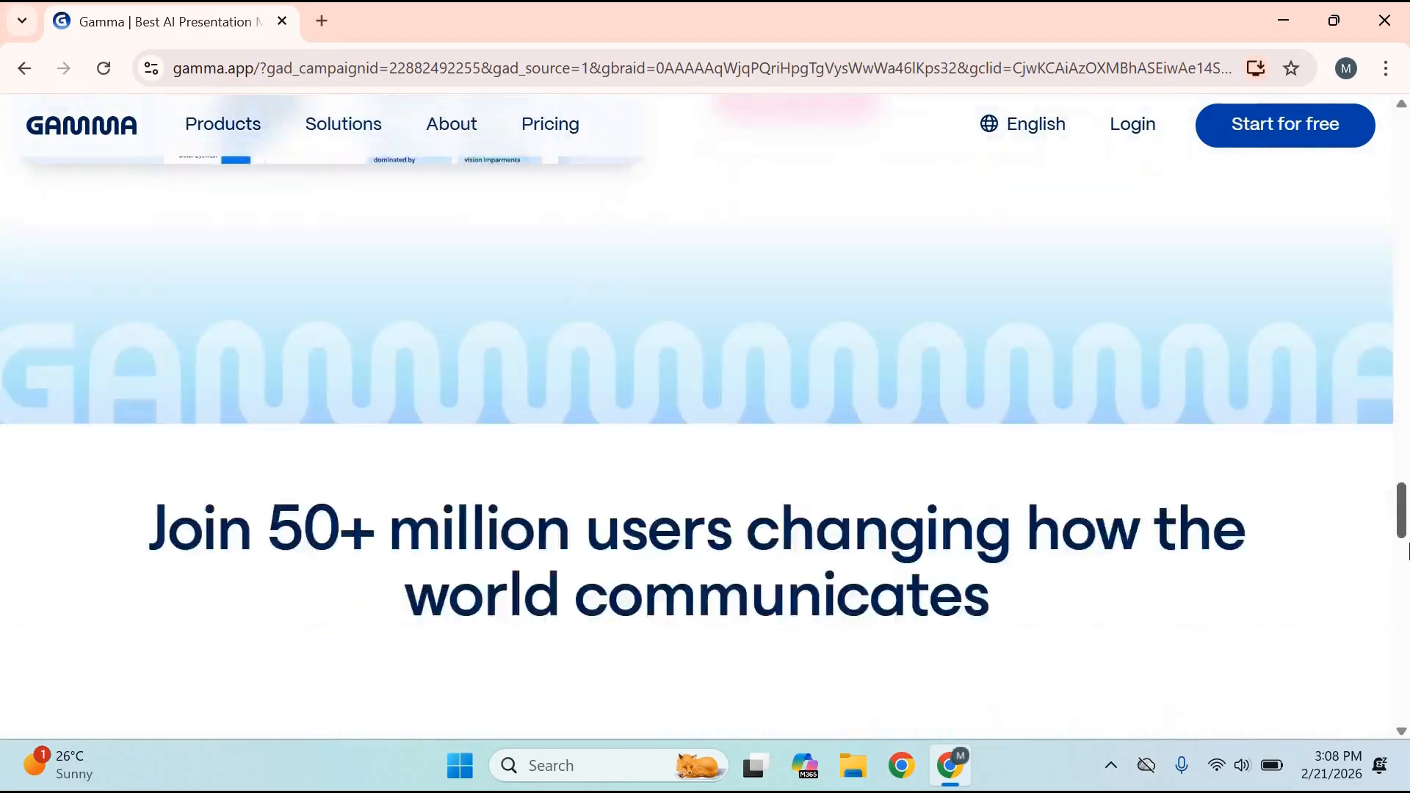
scroll(1408, 661, down, 10)
scroll(1371, 224, up, 20)
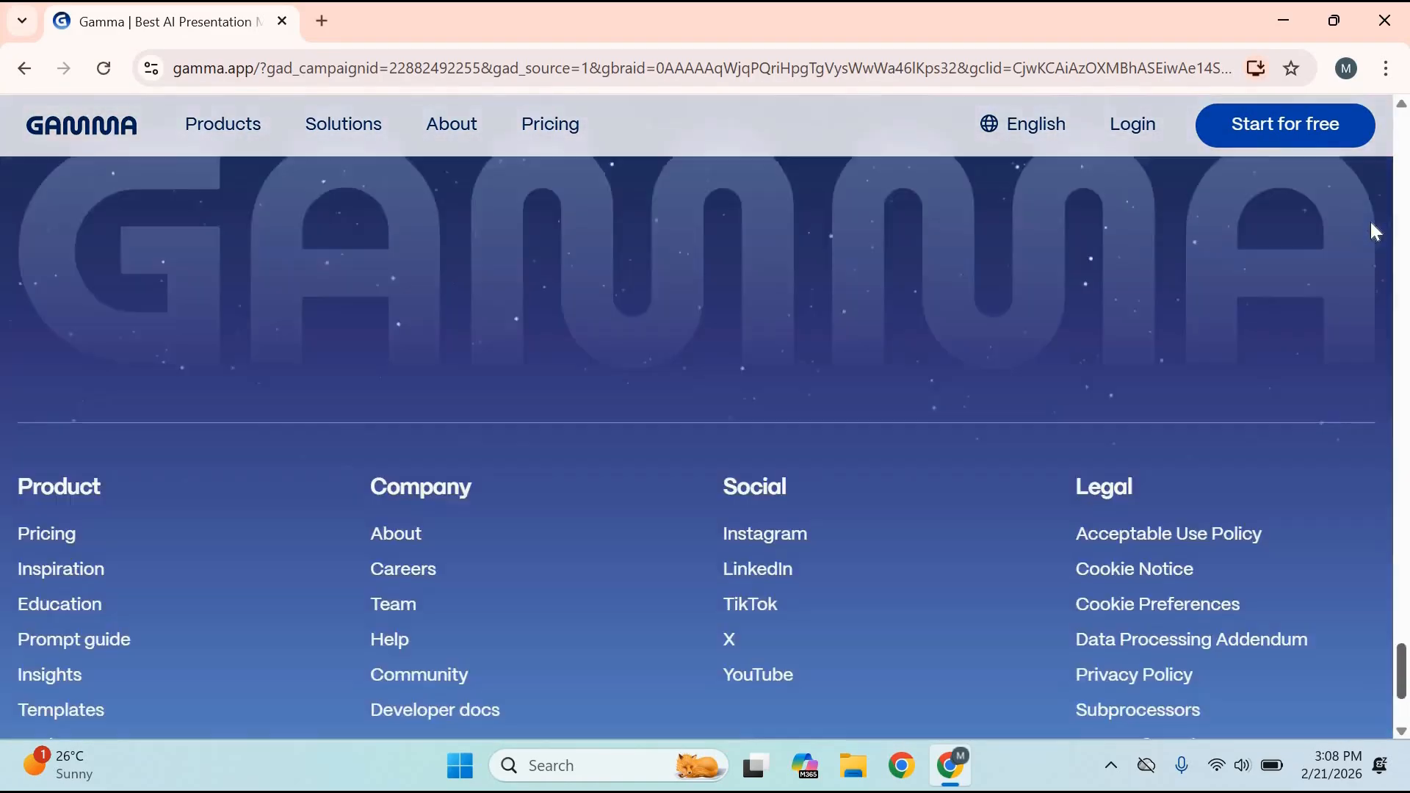
scroll(1384, 167, up, 10)
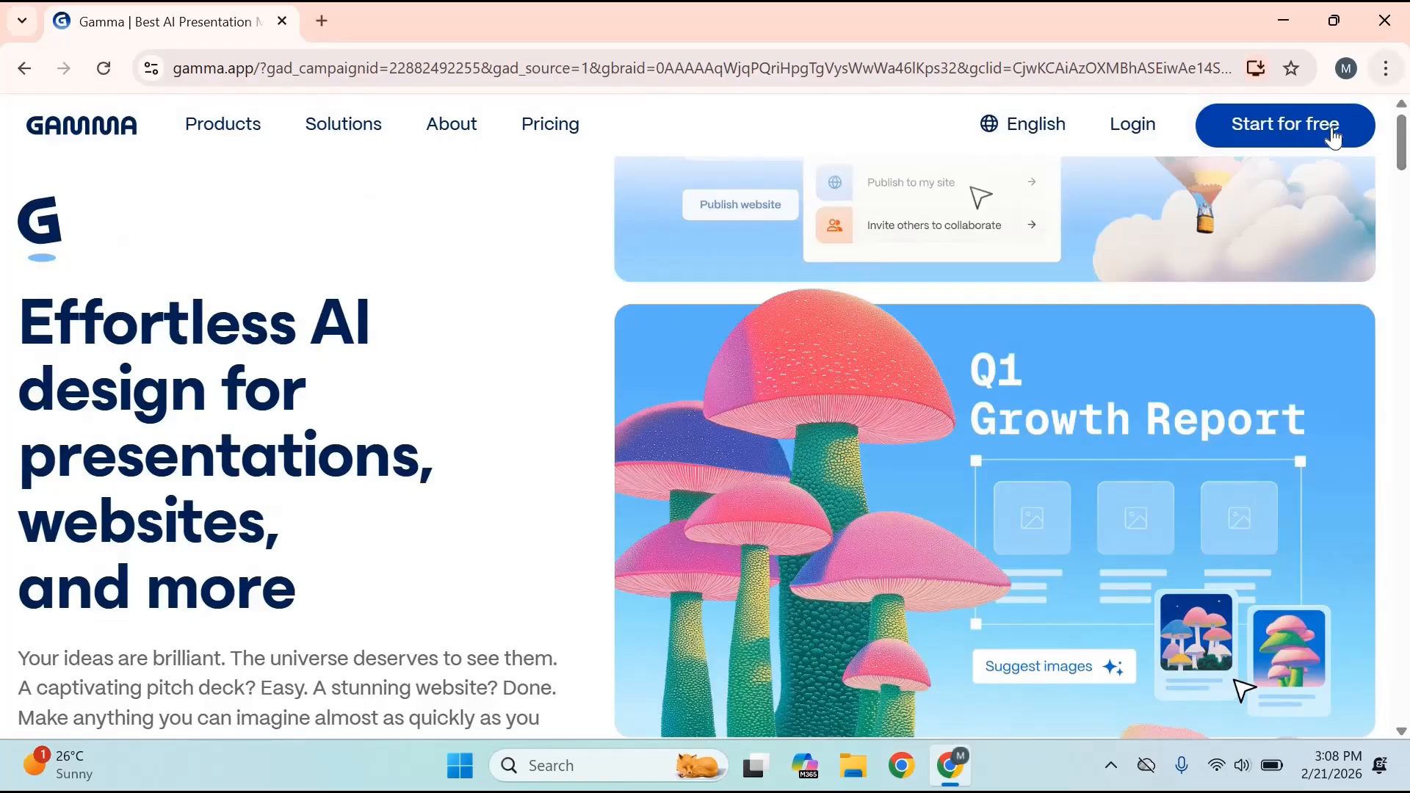
click(1332, 126)
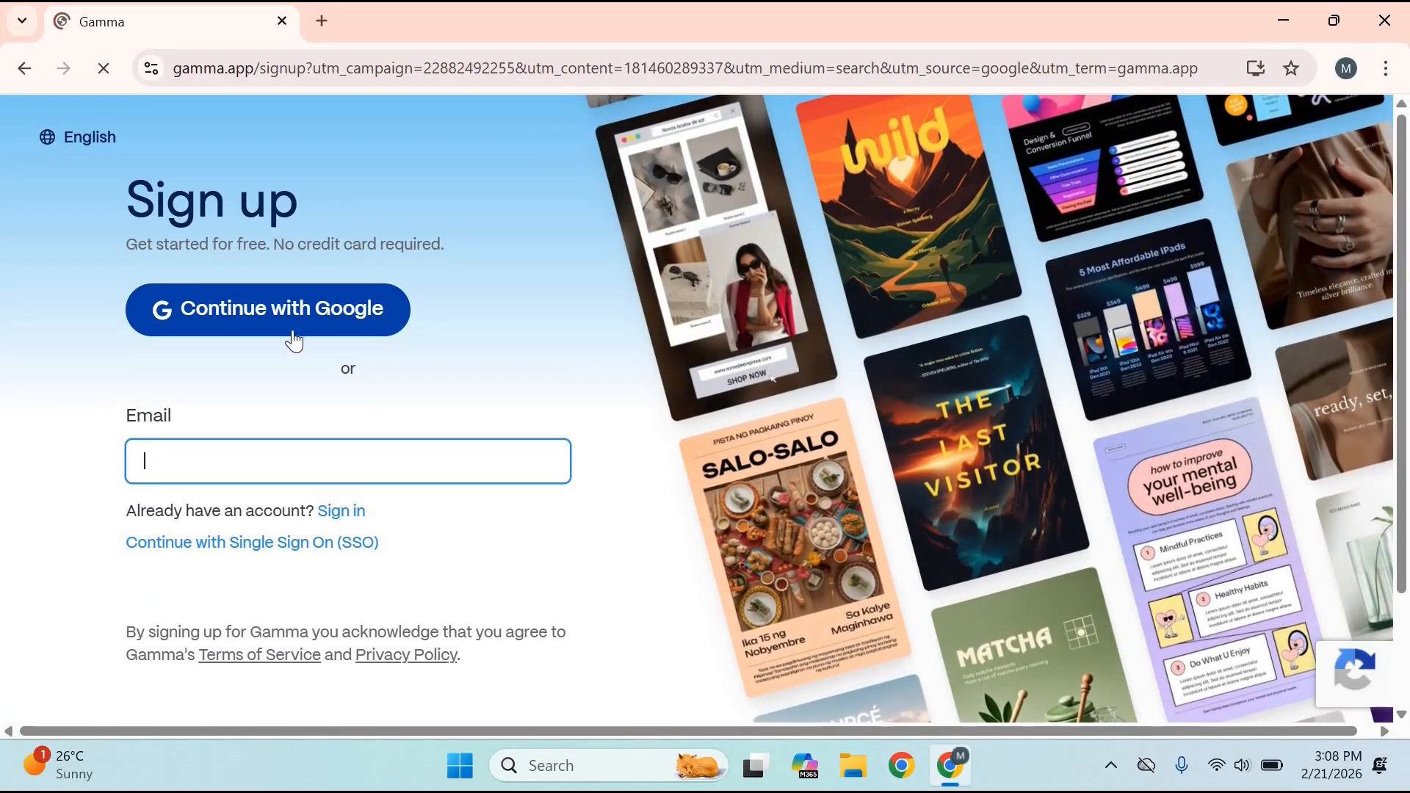
click(300, 309)
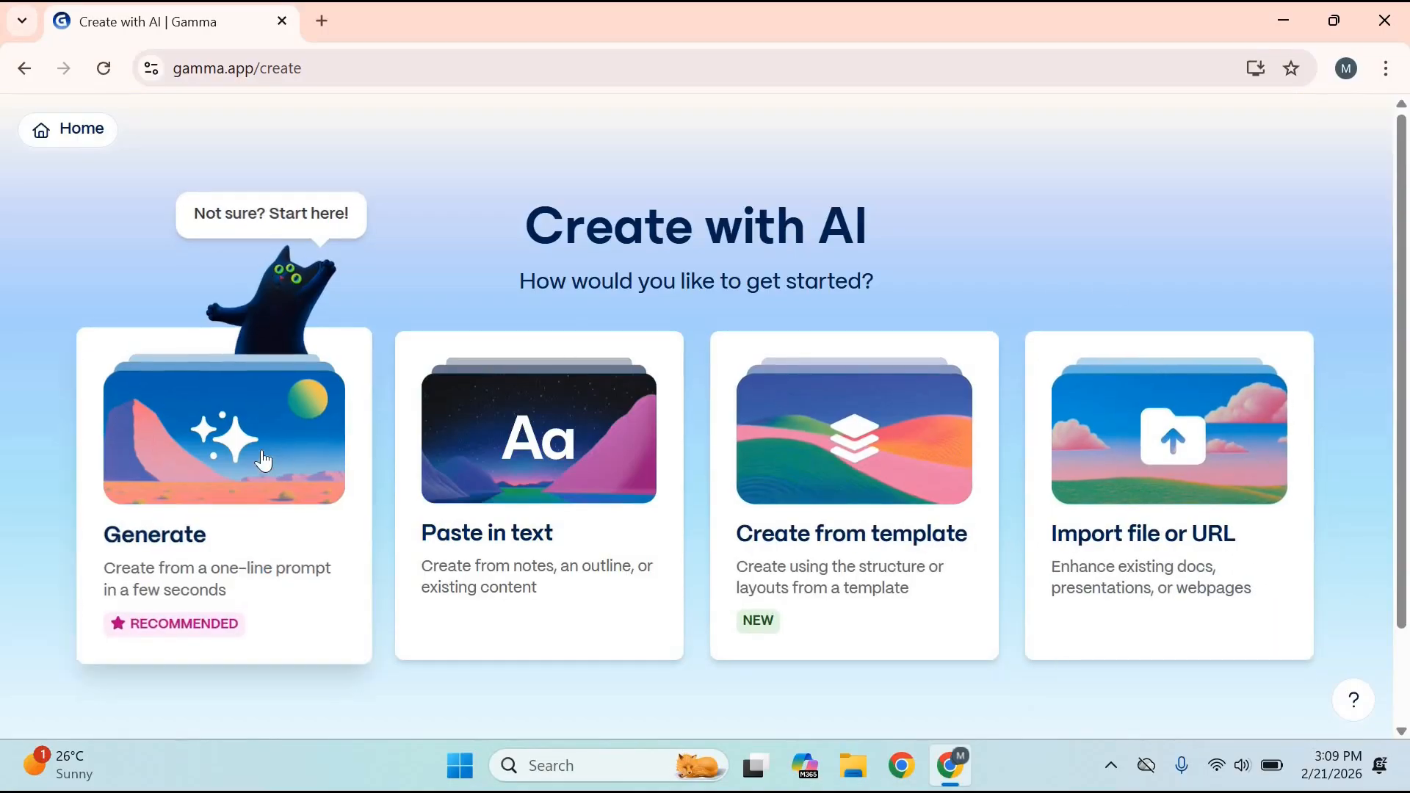
click(242, 454)
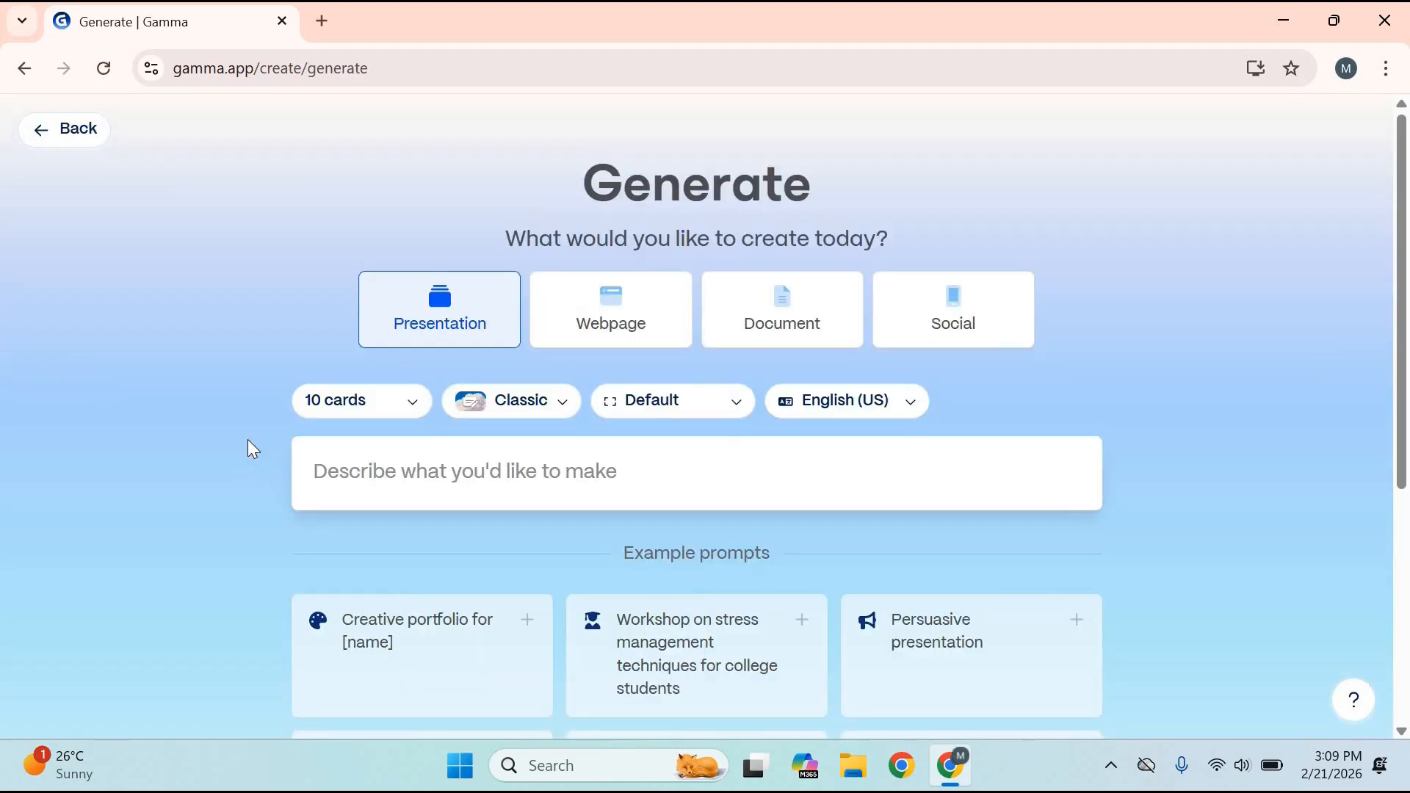
click(478, 492)
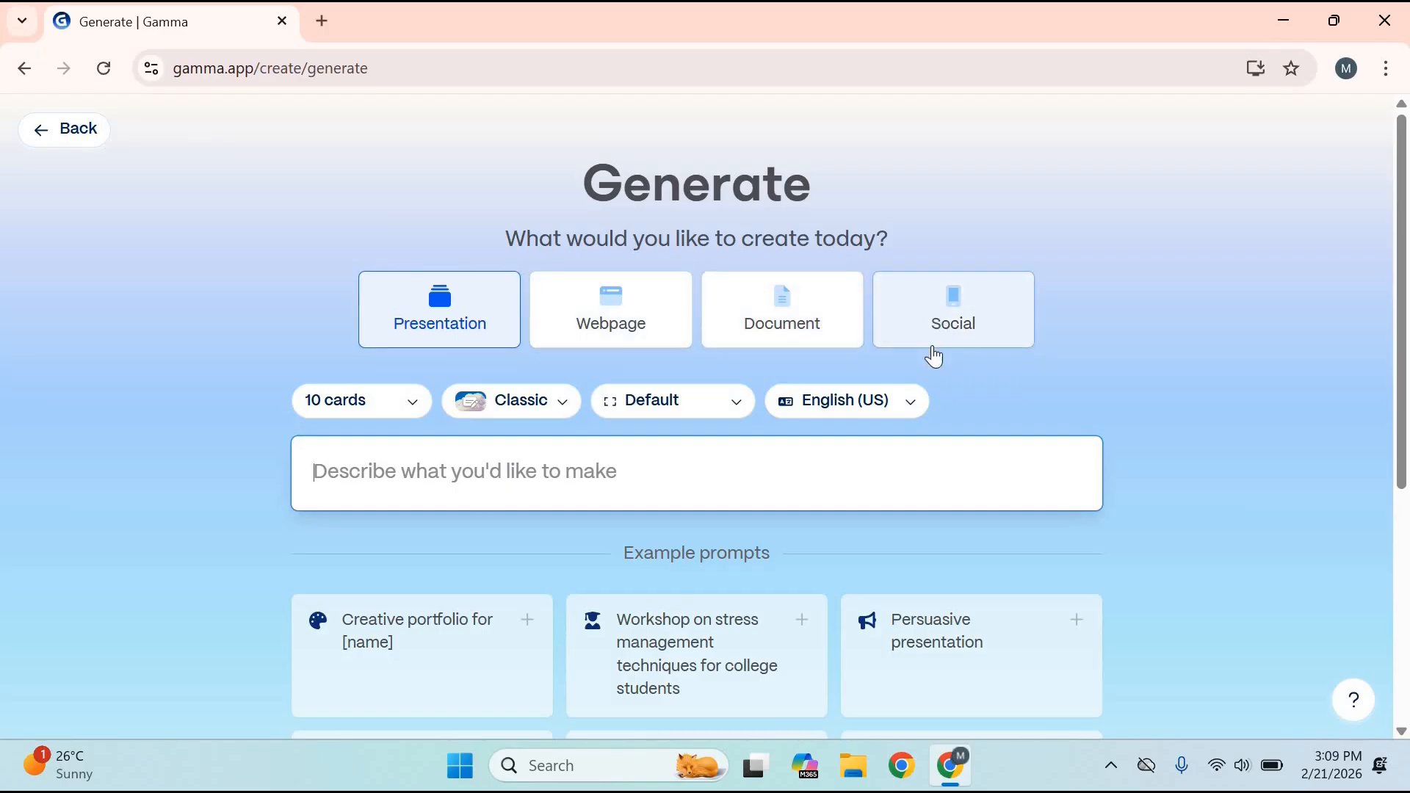
key(alt+Left)
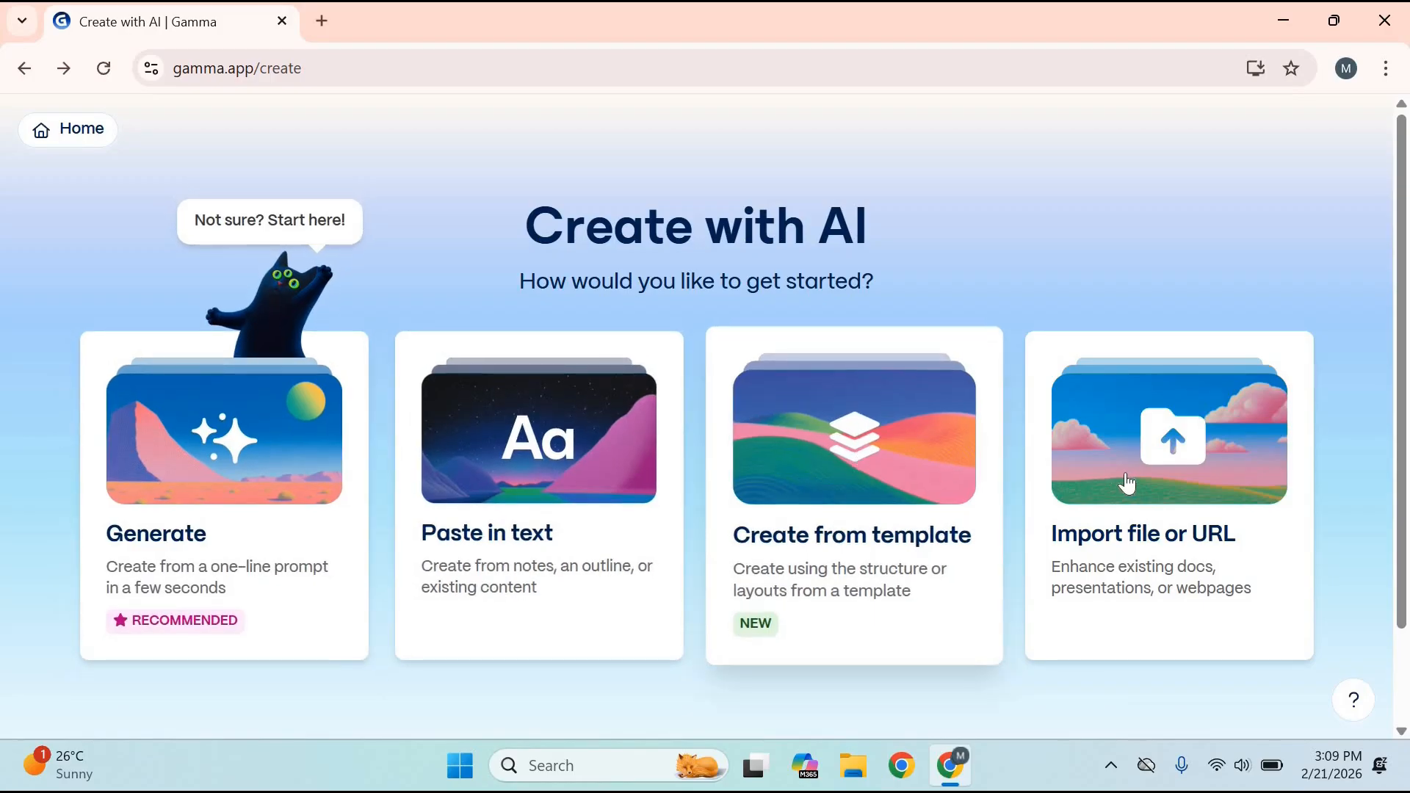
Generate a 10-card presentation outline from a prompt on how modern AI tools efficiently create, enhance, and finalize presentations from beginning to end.
click(311, 486)
click(583, 483)
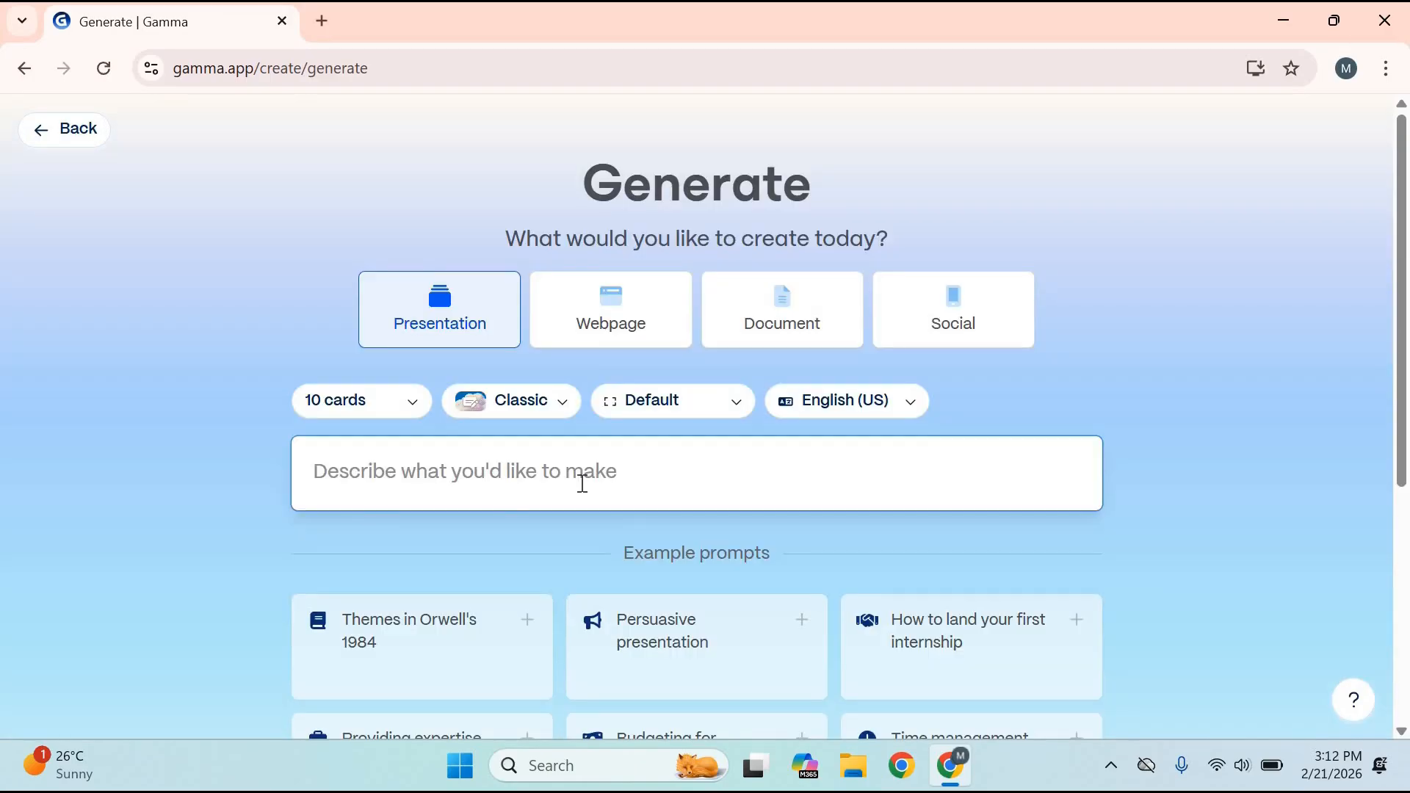
text(Develop a polished and professionally designed presentation that clearly demonstrates how modern AI tools can efficiently create, enhance, and finalize presentations from beginning to end, ensuring clarity, consistency, and high visual quality throughout.)
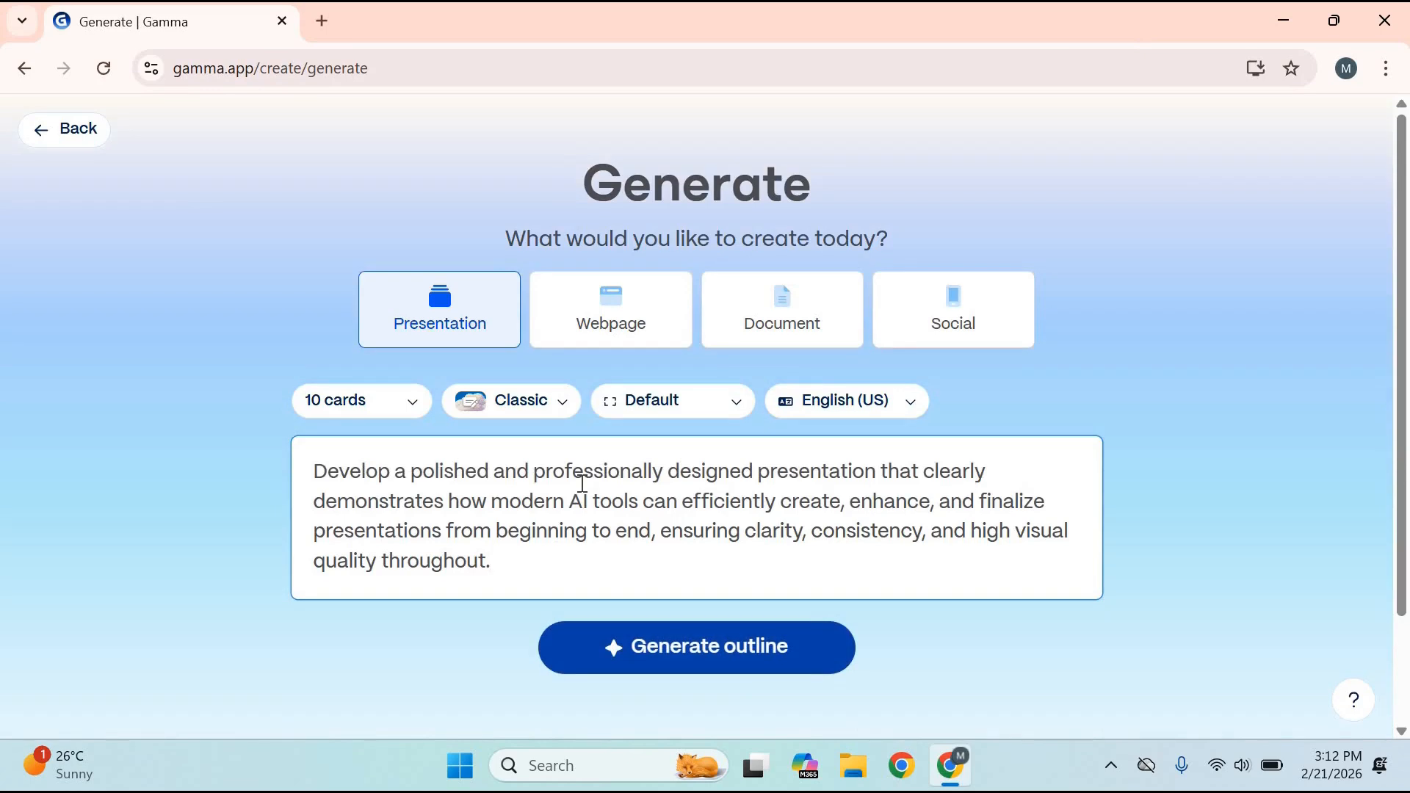
drag(478, 506, 548, 569)
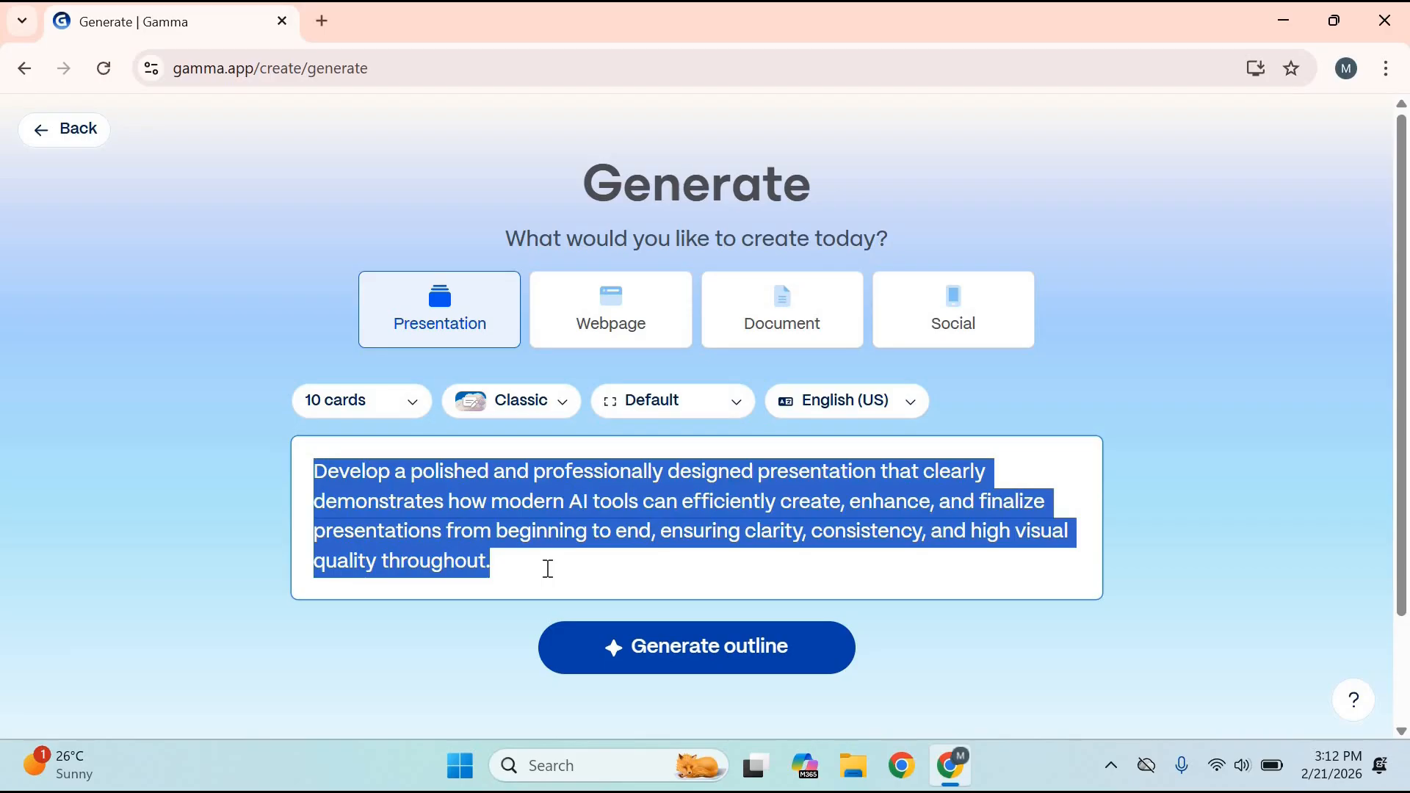
click(548, 569)
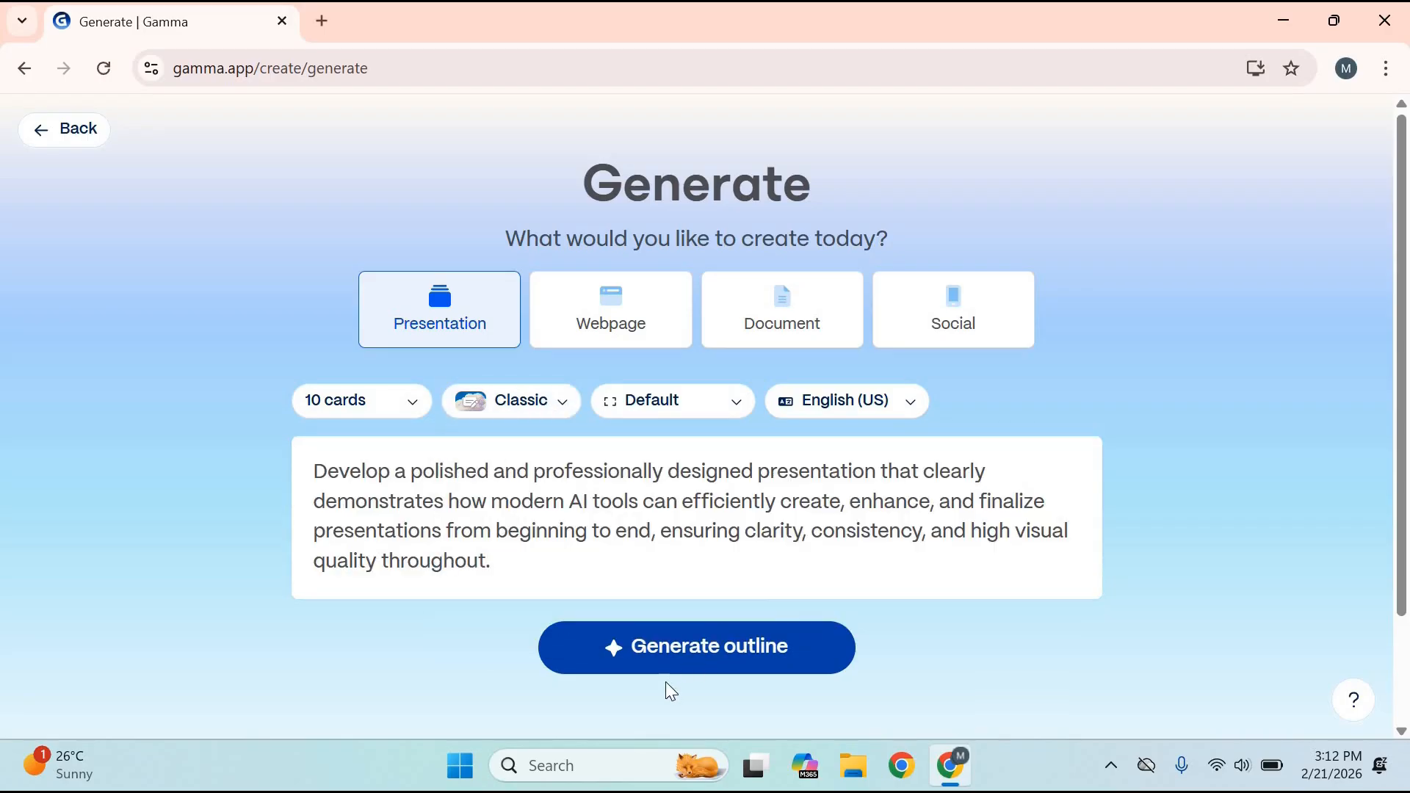
click(681, 662)
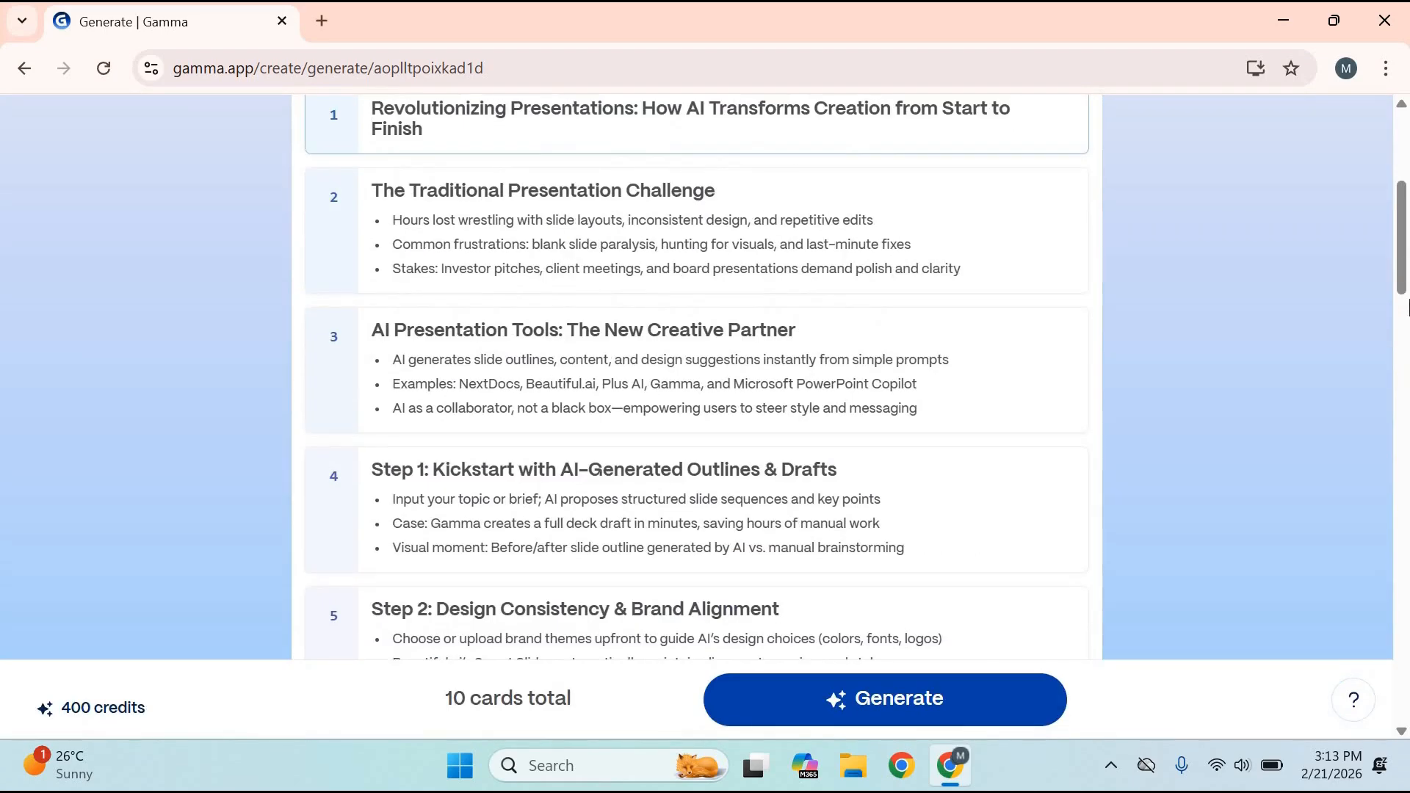
Try the text amount options for the cards and settle on Detailed.
drag(1407, 307, 1407, 492)
click(425, 550)
click(630, 560)
click(976, 554)
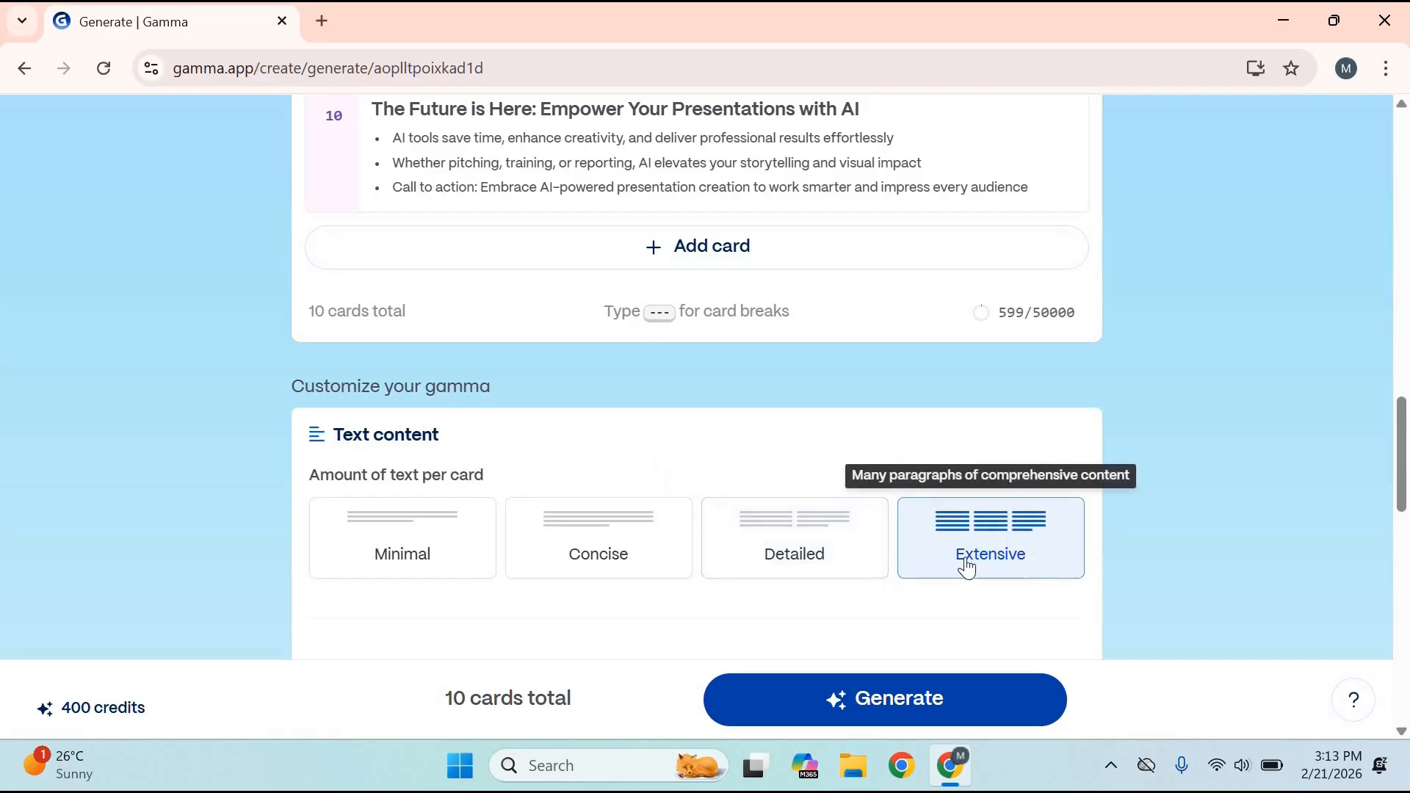
click(608, 545)
click(775, 548)
Try the Spectrum theme for the presentation, and choose Elysia instead.
drag(1404, 503, 1407, 594)
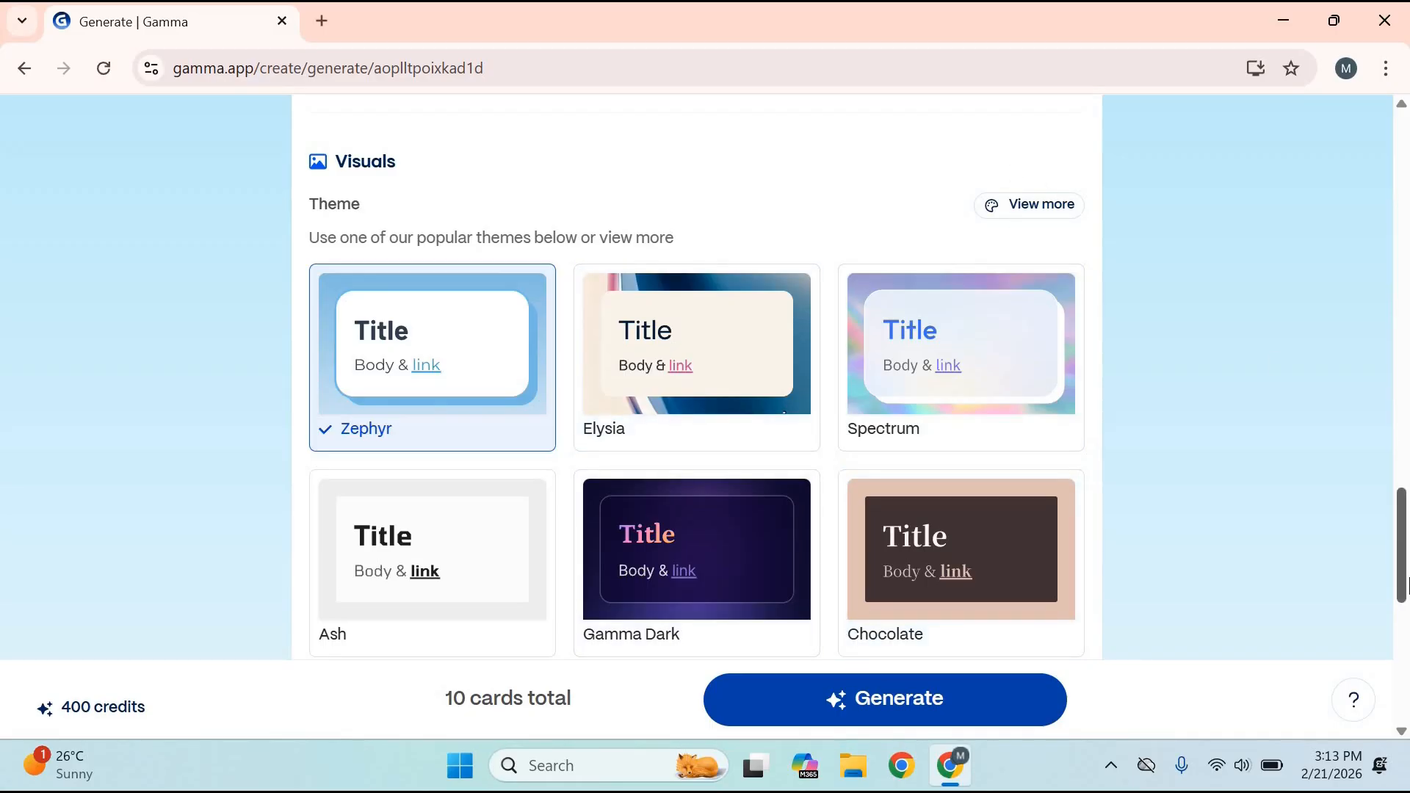
scroll(1407, 584, down, 5)
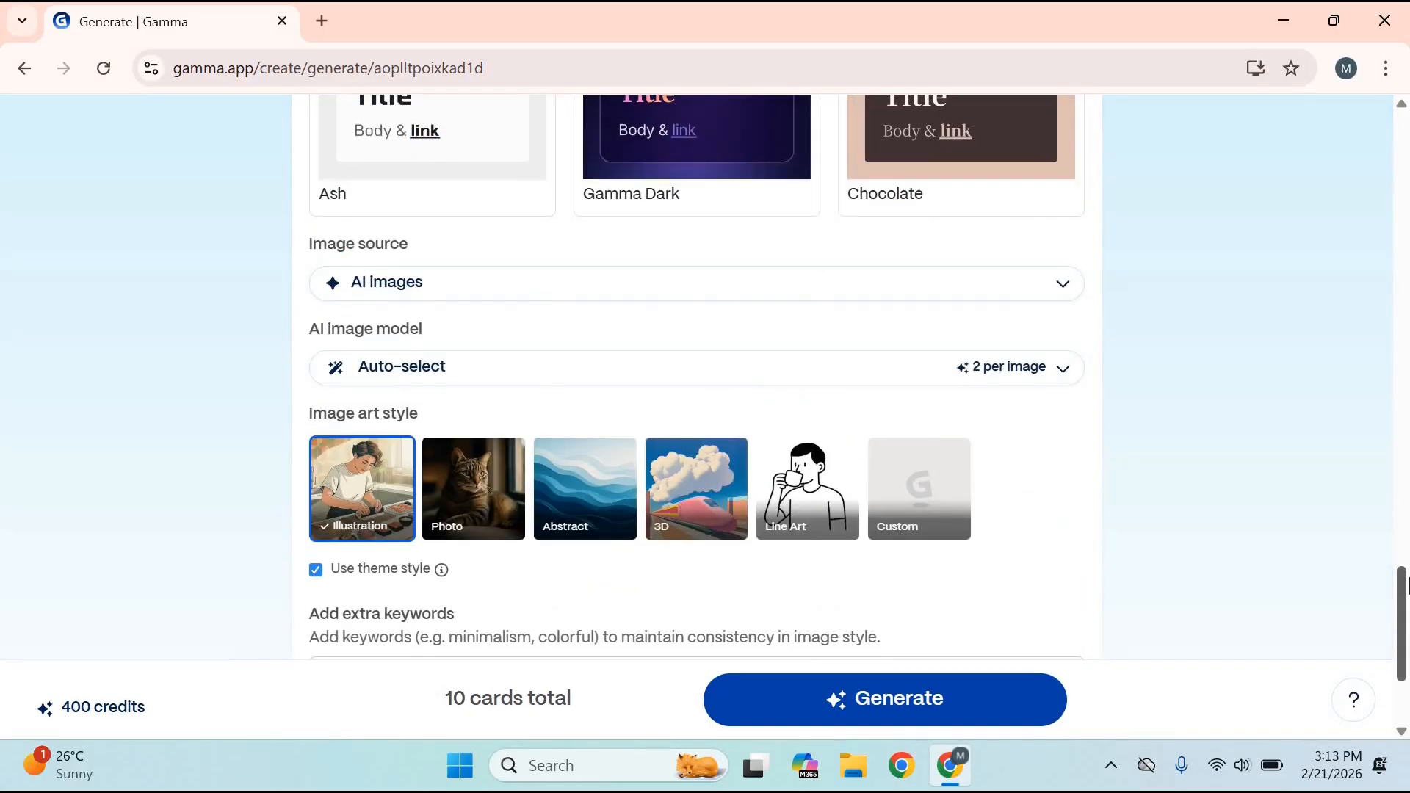
scroll(1136, 397, up, 4)
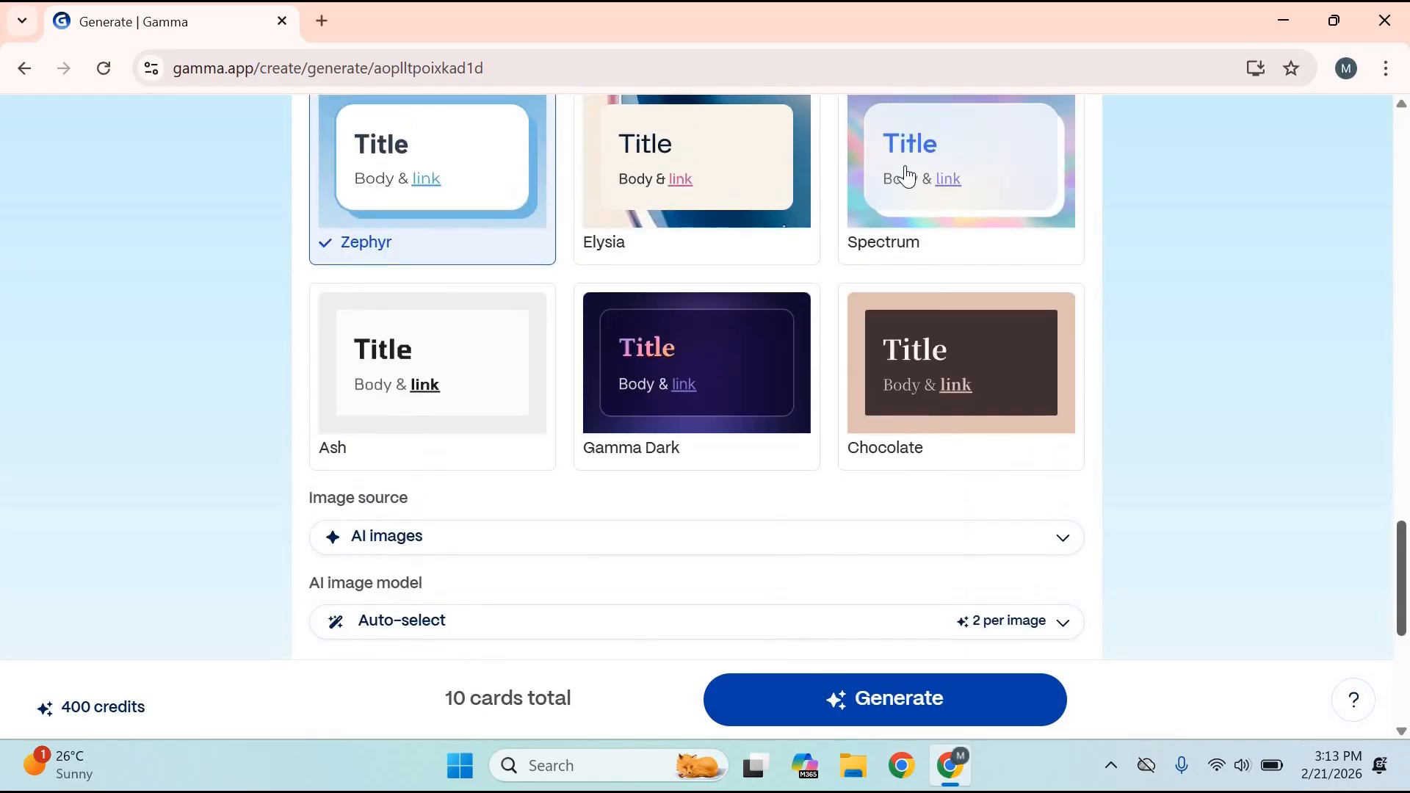
click(853, 210)
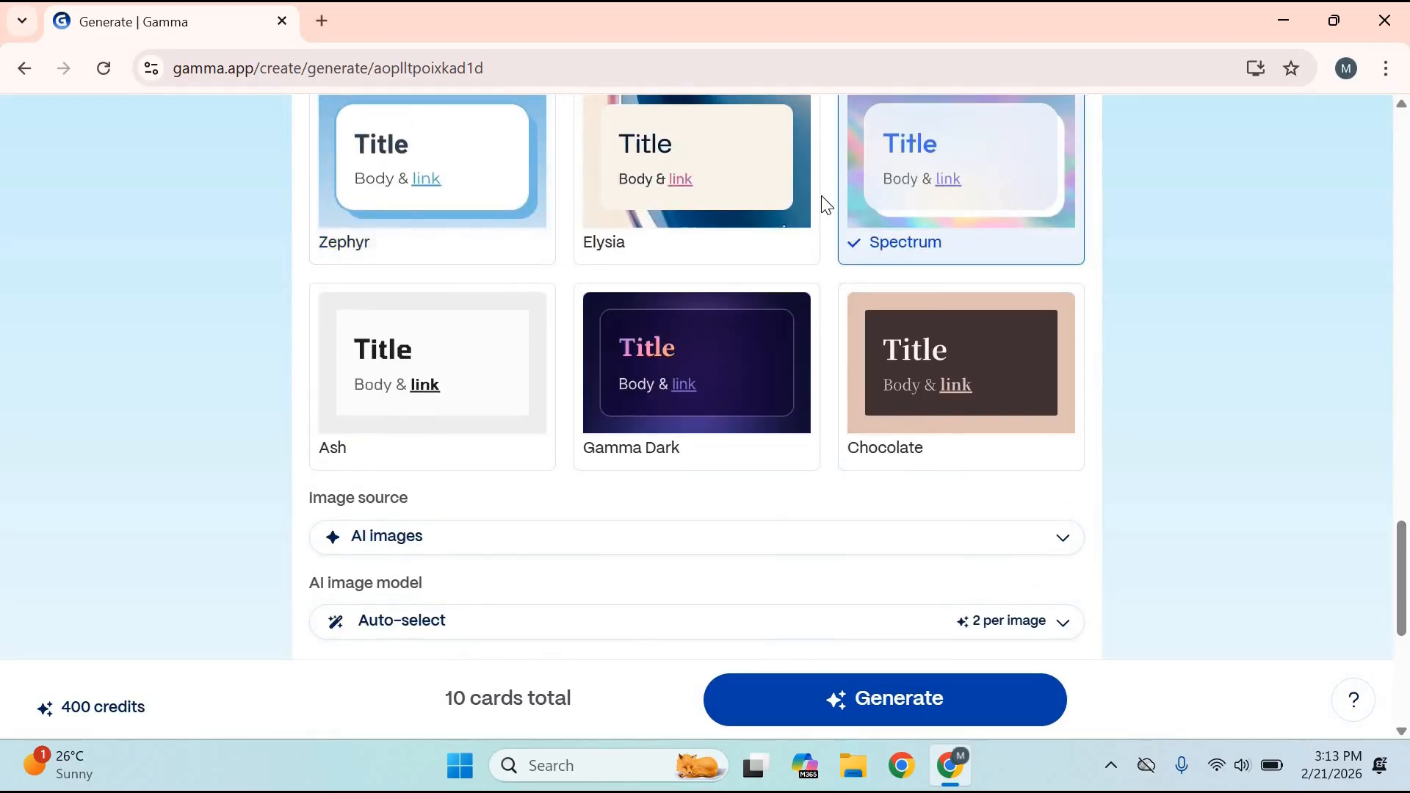
click(710, 202)
Generate the presentation with AI images, the auto-selected image model, and the Illustration art style.
scroll(624, 397, down, 4)
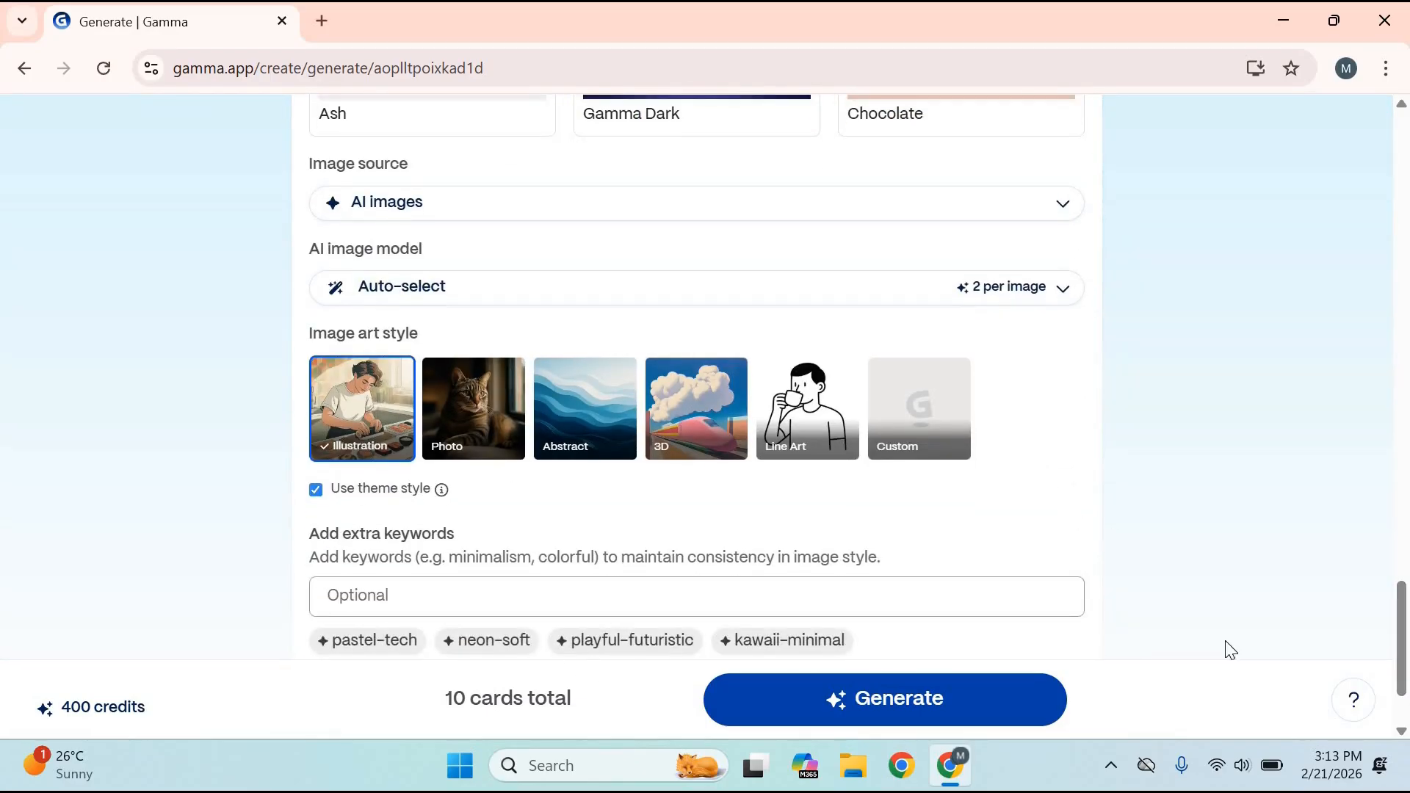
scroll(955, 684, down, 2)
click(856, 699)
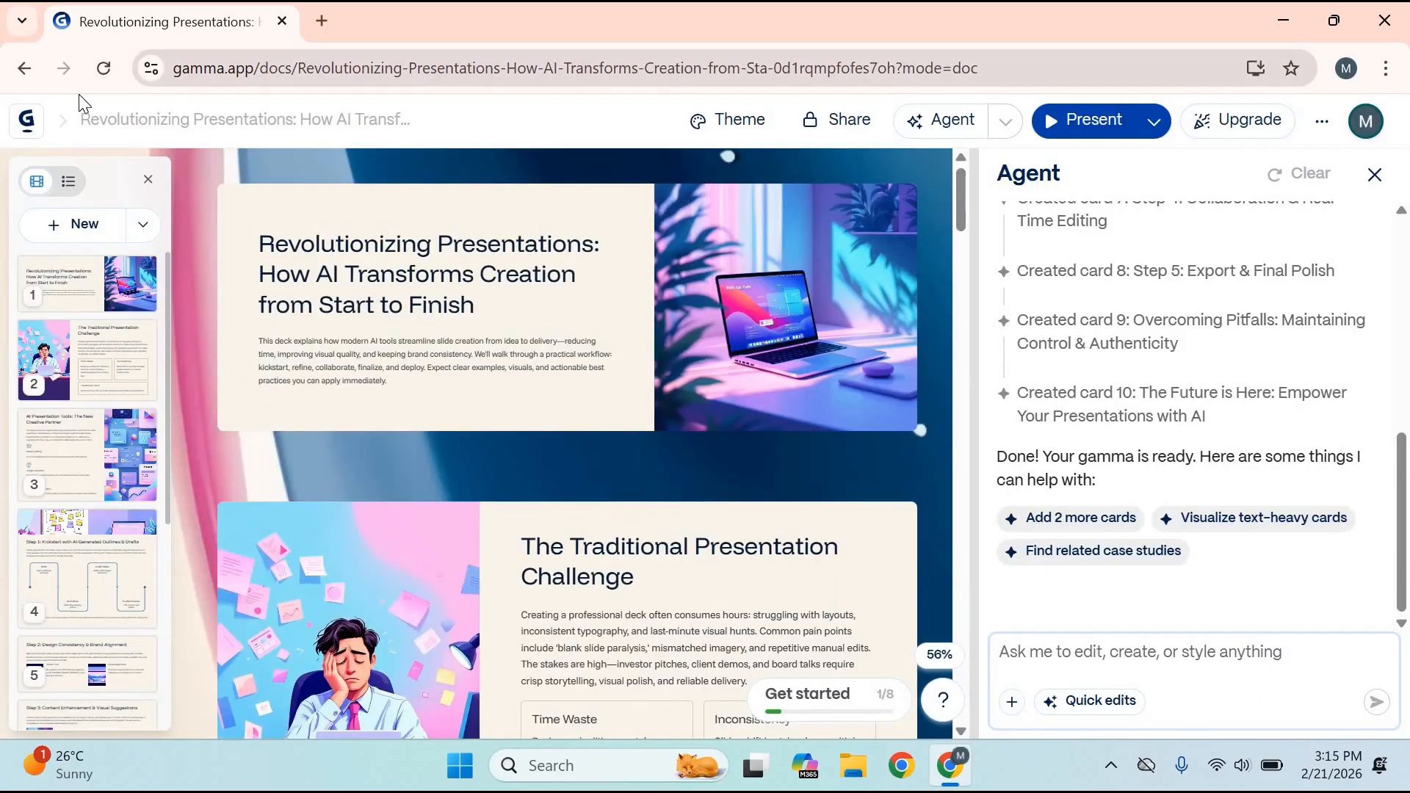
Step through the generated cards from the first to the tenth and back up to check their content and design.
click(65, 270)
key(Down)
key(Down)
key(Down)
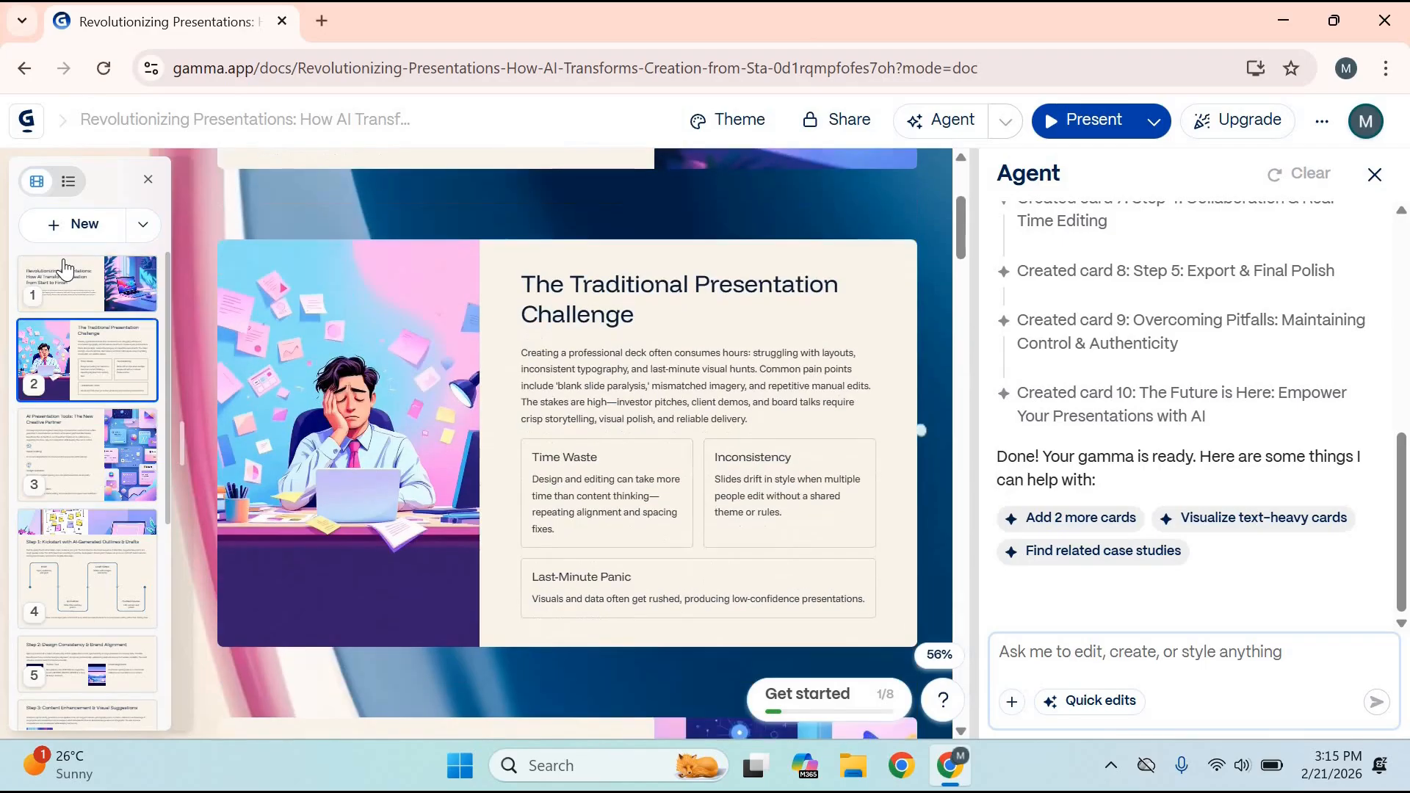
key(Down)
key(Down)
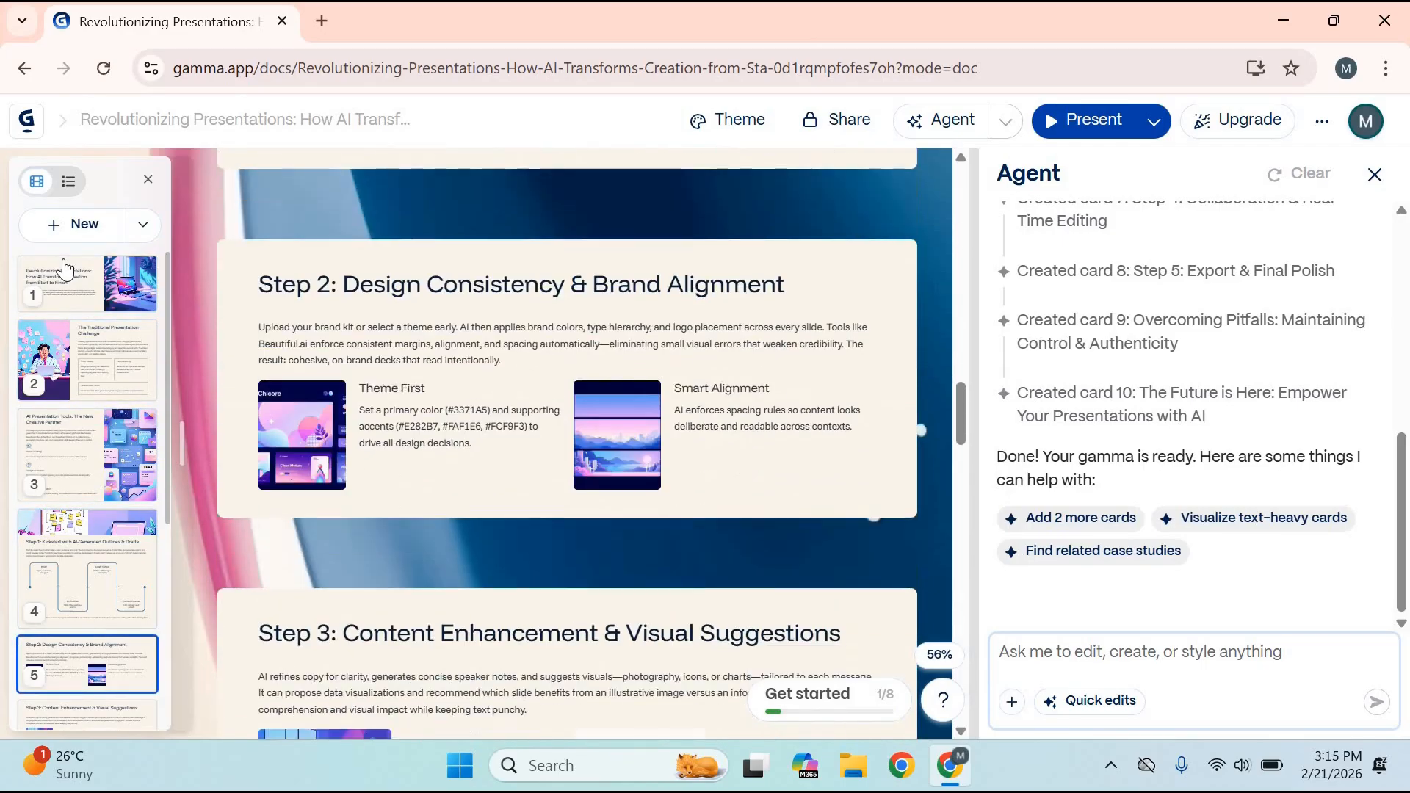
key(Down)
key(Down)
key(Down)
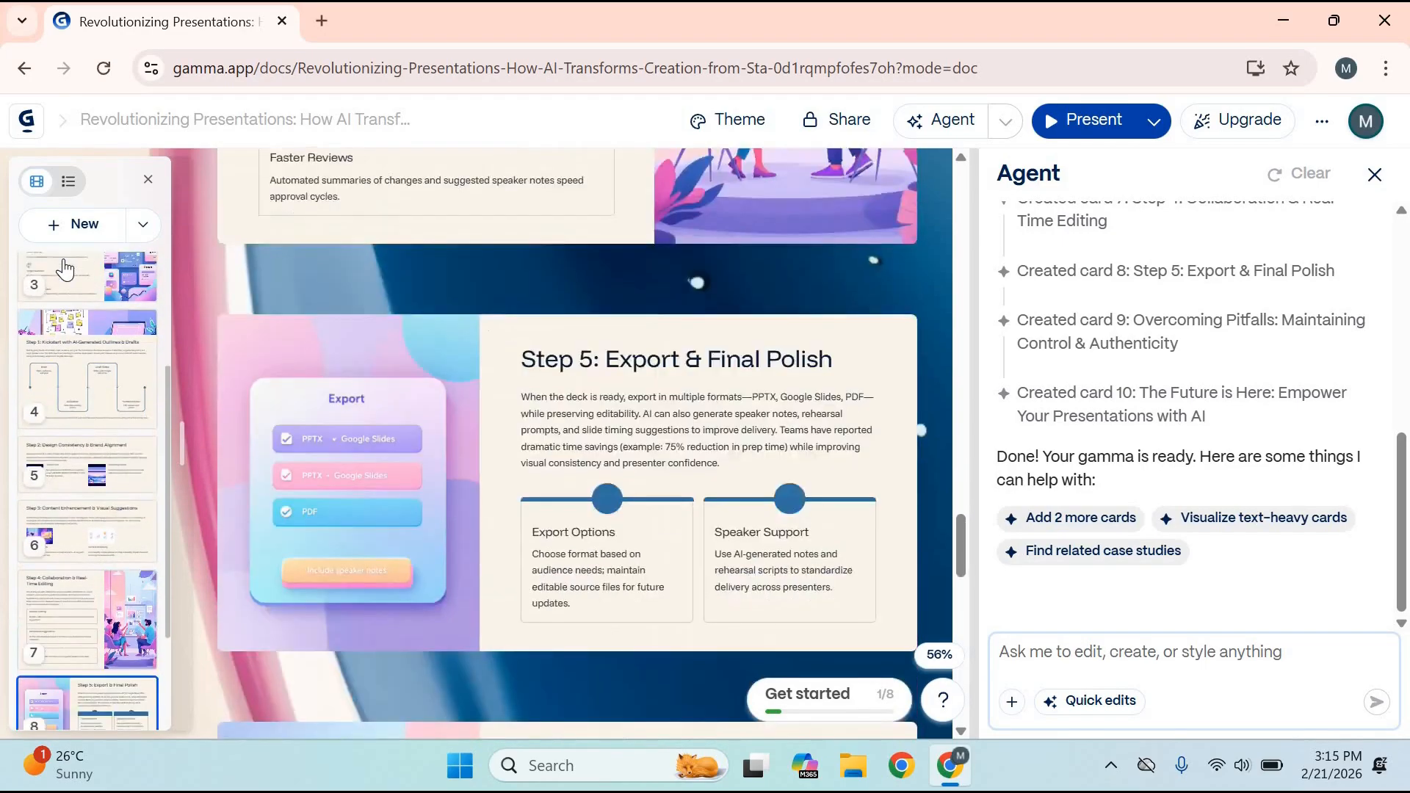
key(Down)
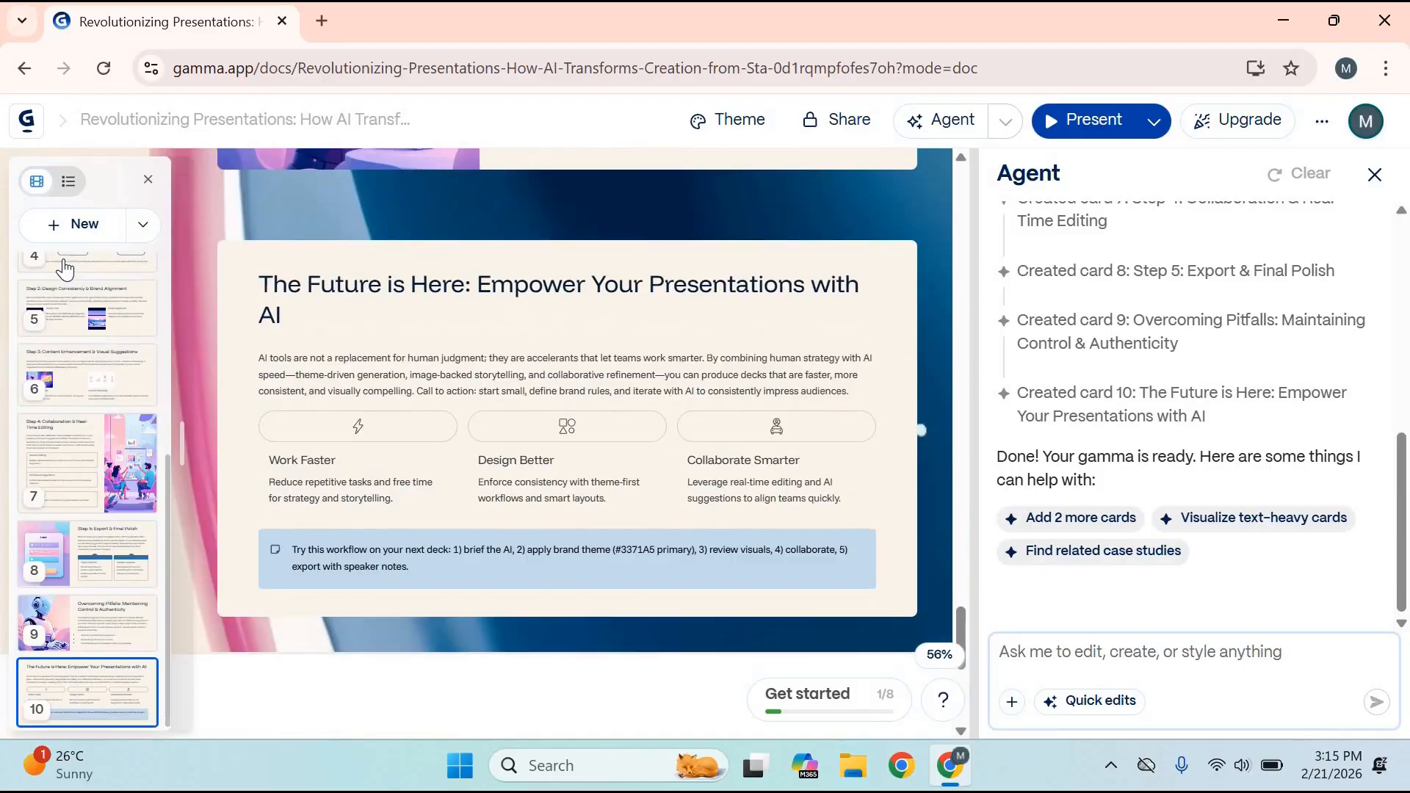
key(Up)
key(Up)
key(Up)
key(Up)
key(Up)
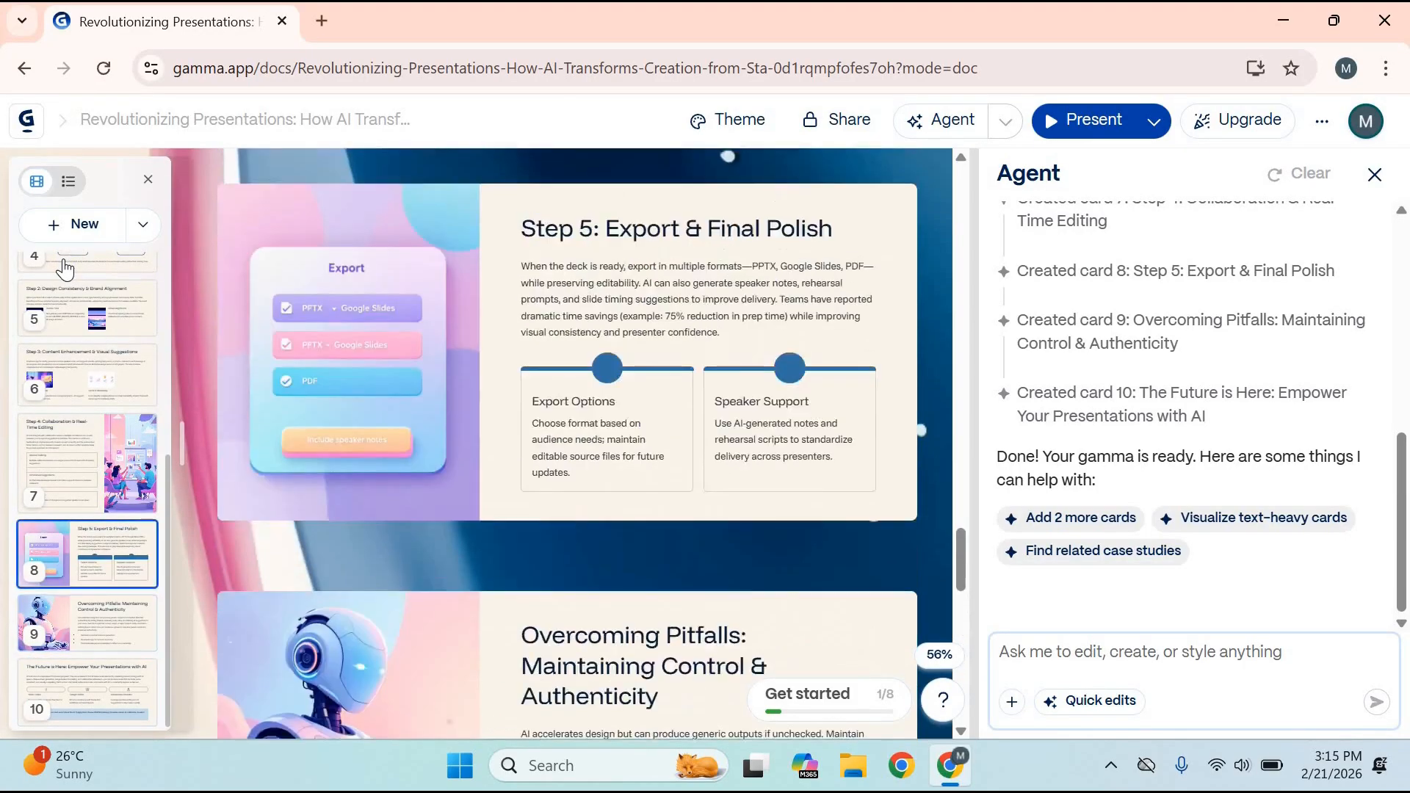
Return to the first card and browse the available themes for the presentation.
key(Up)
key(Up)
key(Up)
key(Up)
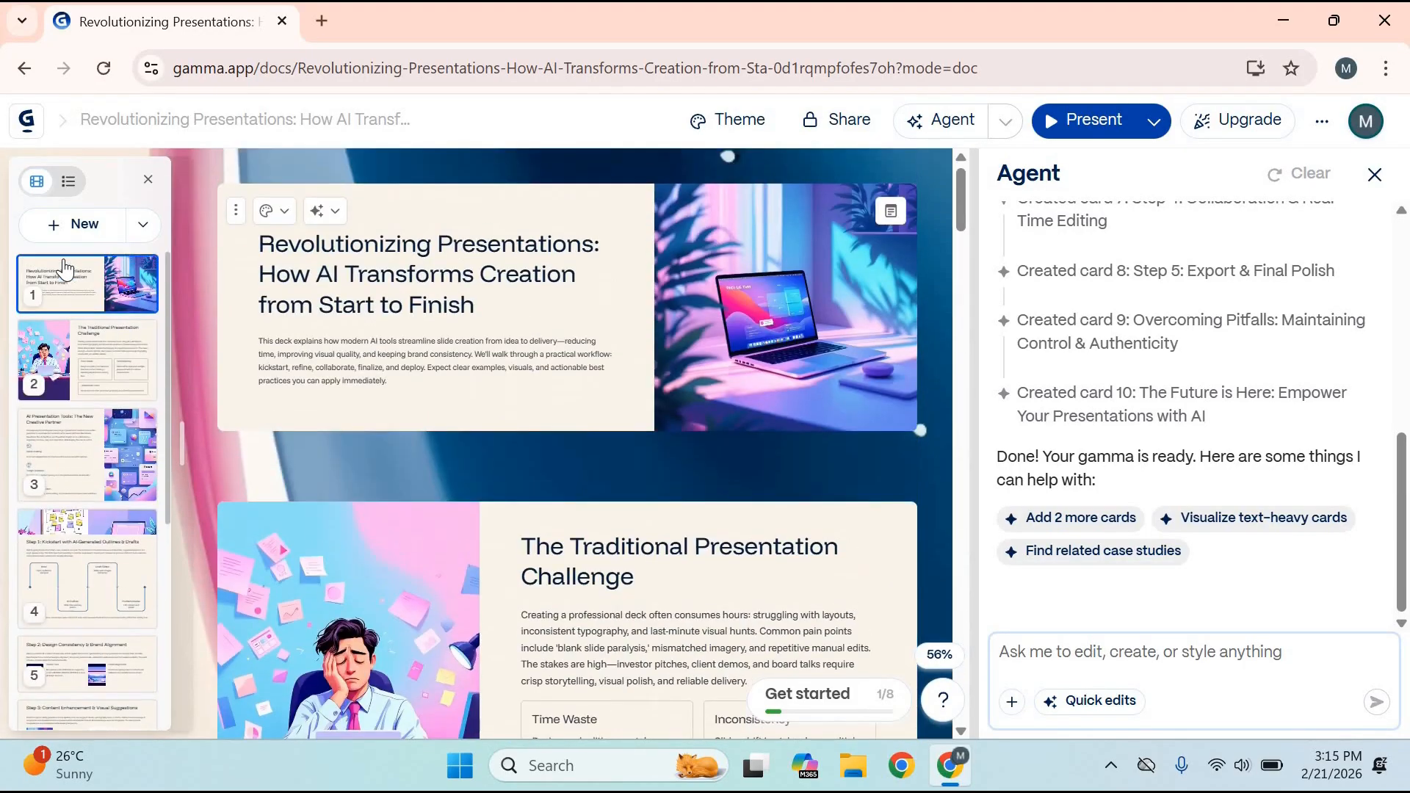
click(724, 136)
scroll(1017, 504, down, 5)
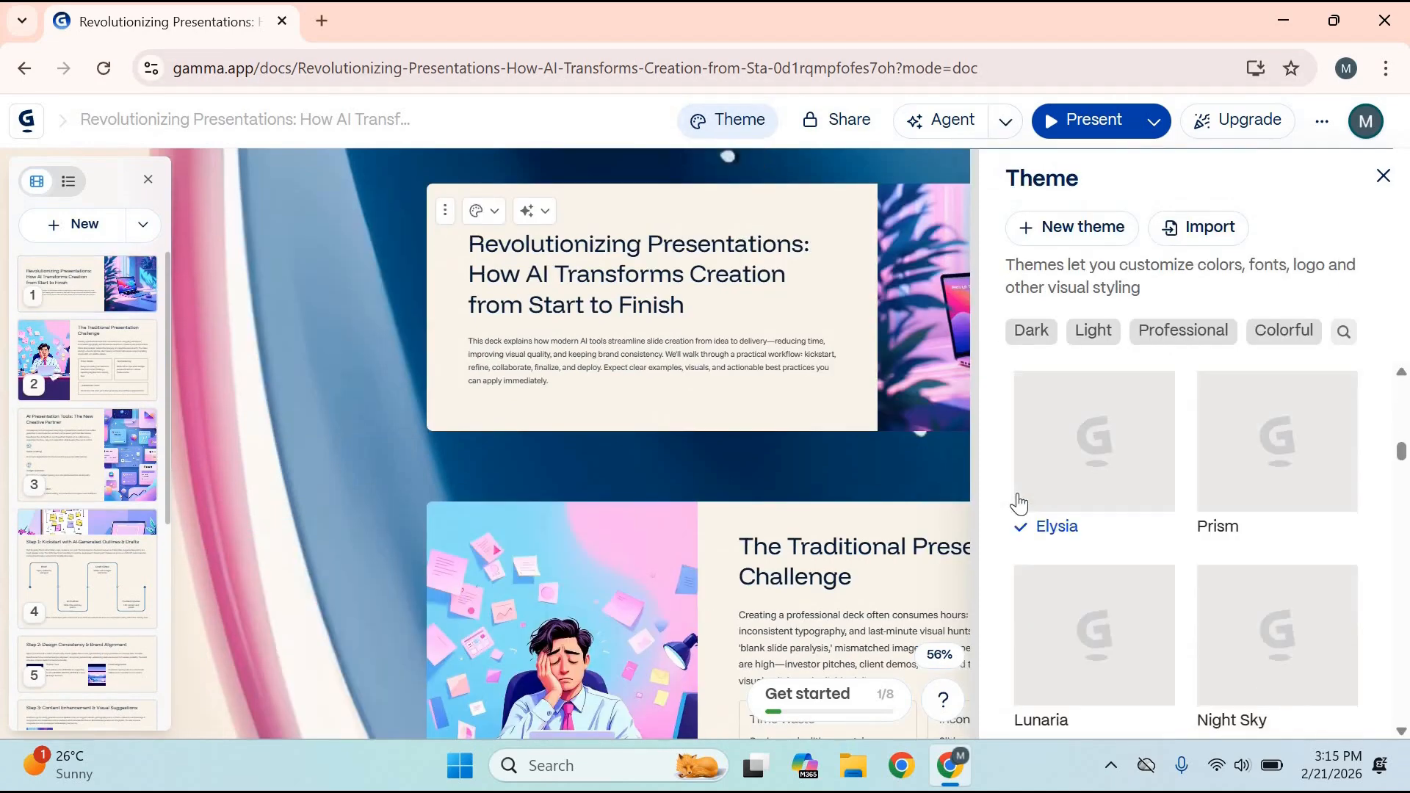
mouse_move(1395, 430)
mouse_down()
mouse_move(1408, 473)
mouse_move(1407, 423)
mouse_up()
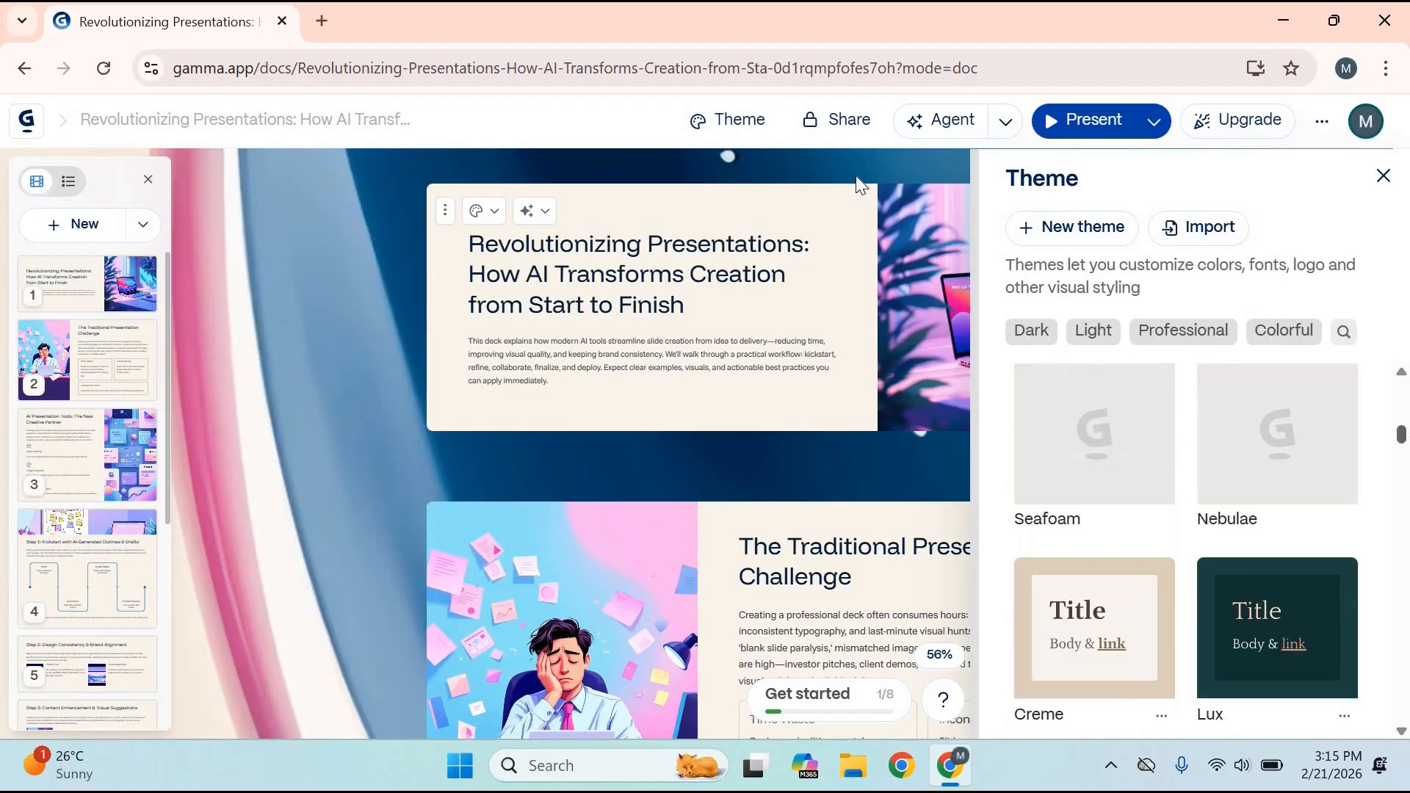
Present the deck in full screen and advance through the slides from the first to the tenth card.
click(1097, 133)
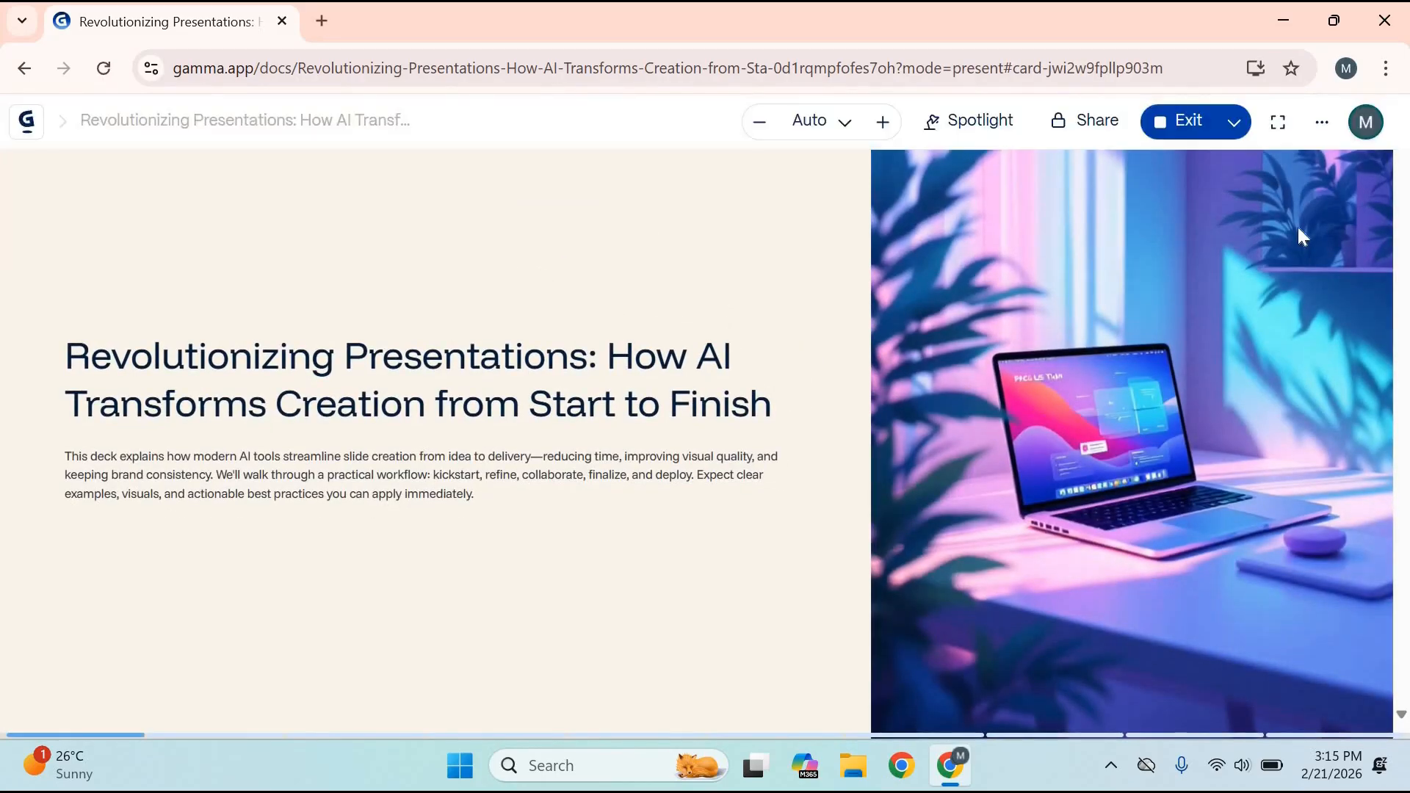
click(1280, 122)
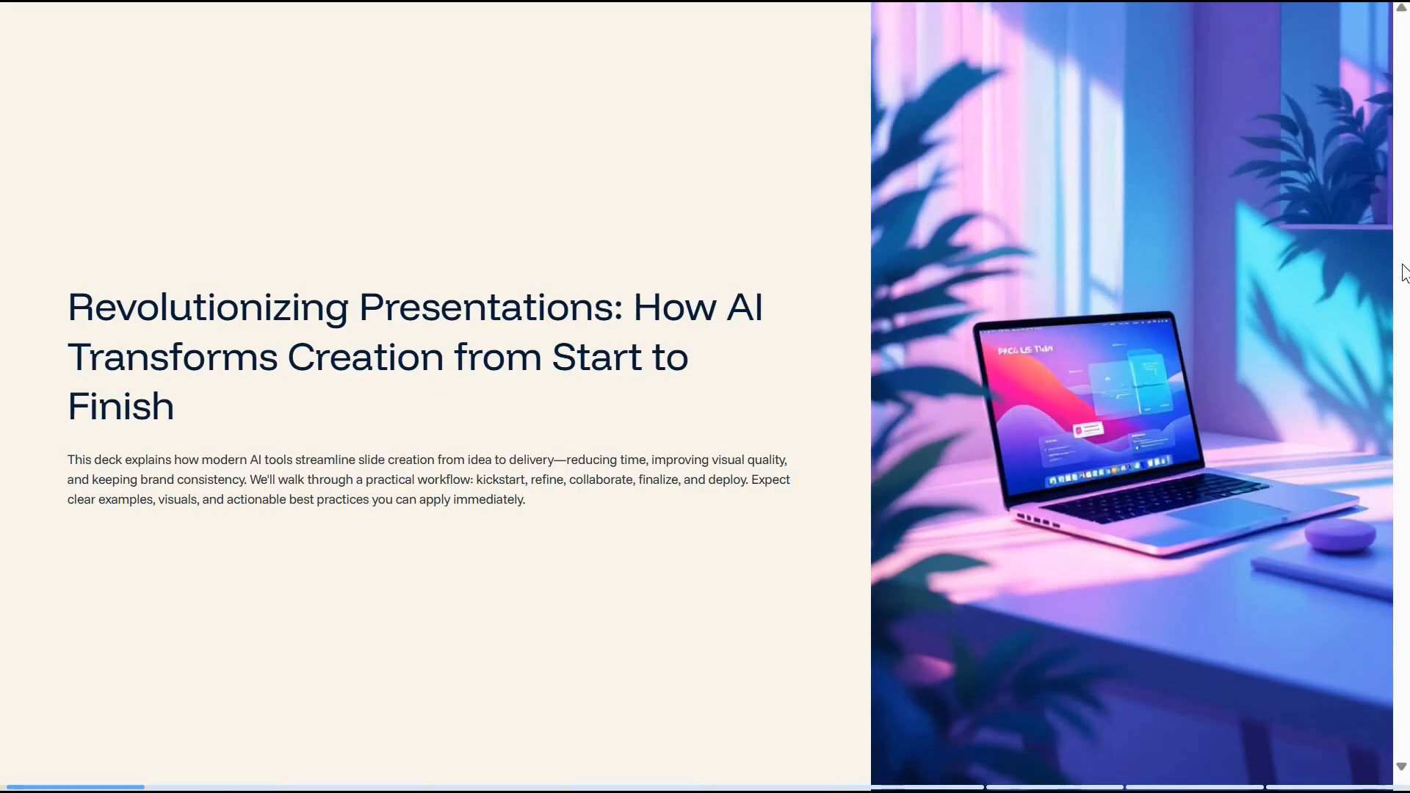
key(Right)
key(Right)
key(Right)
key(Right)
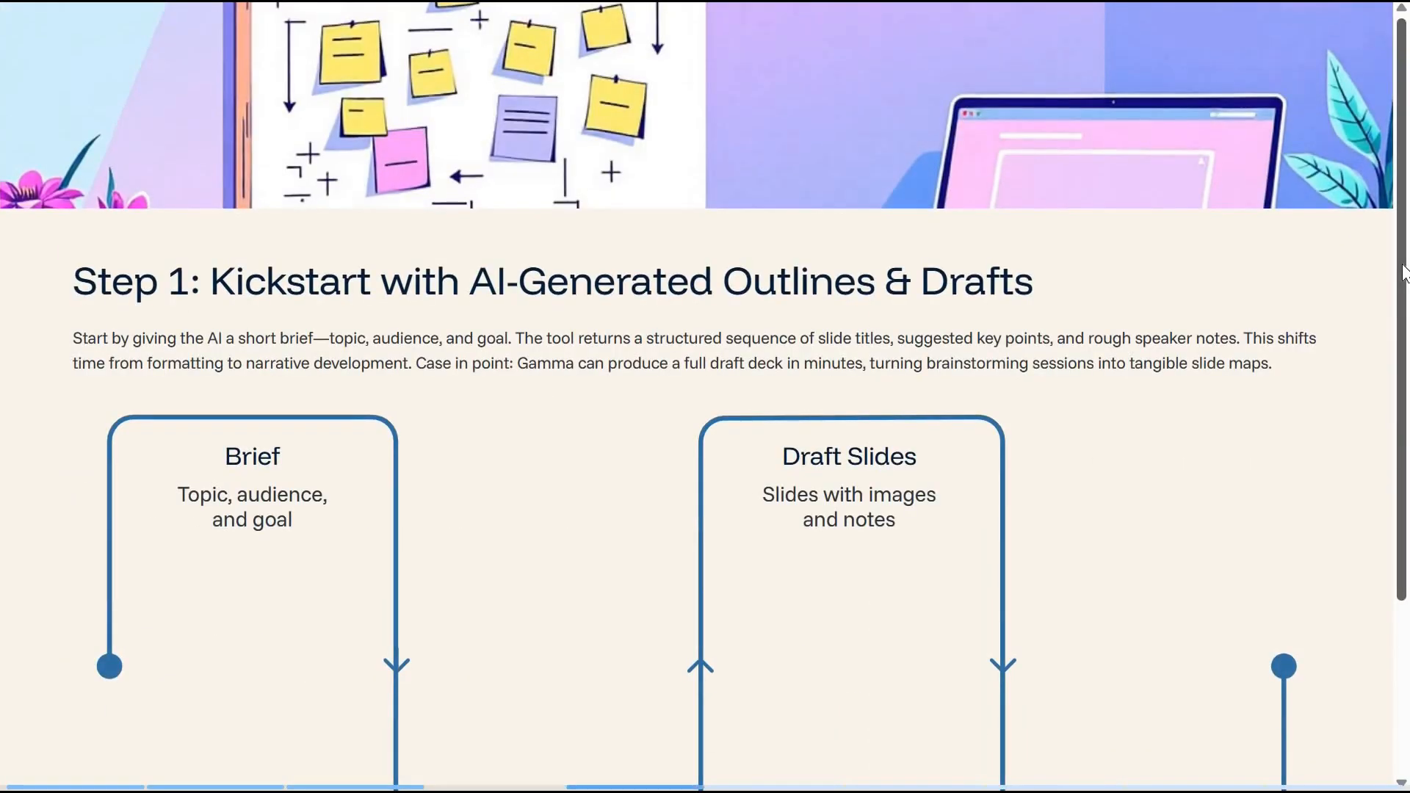
key(Right)
key(Right)
key(Right)
key(Right)
key(Right)
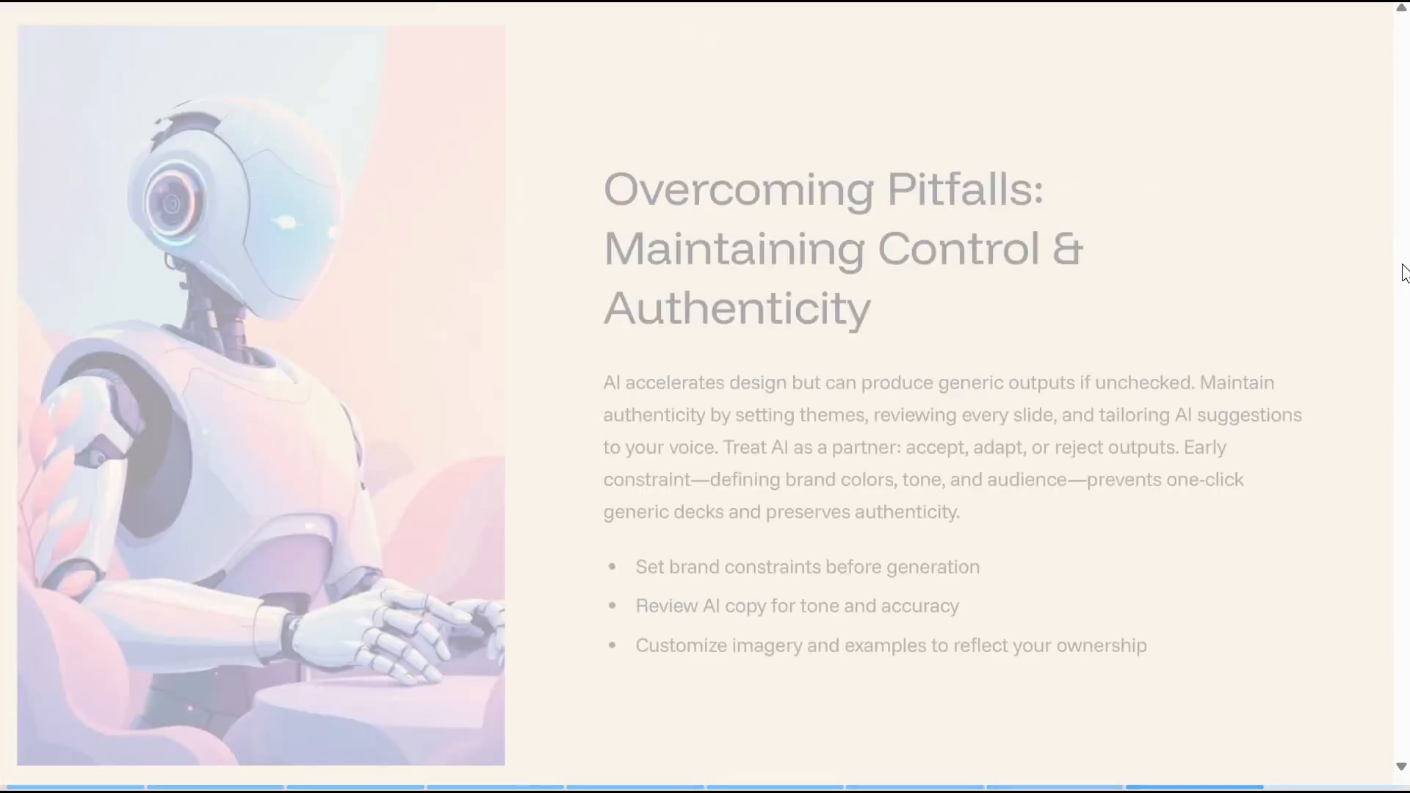
key(Right)
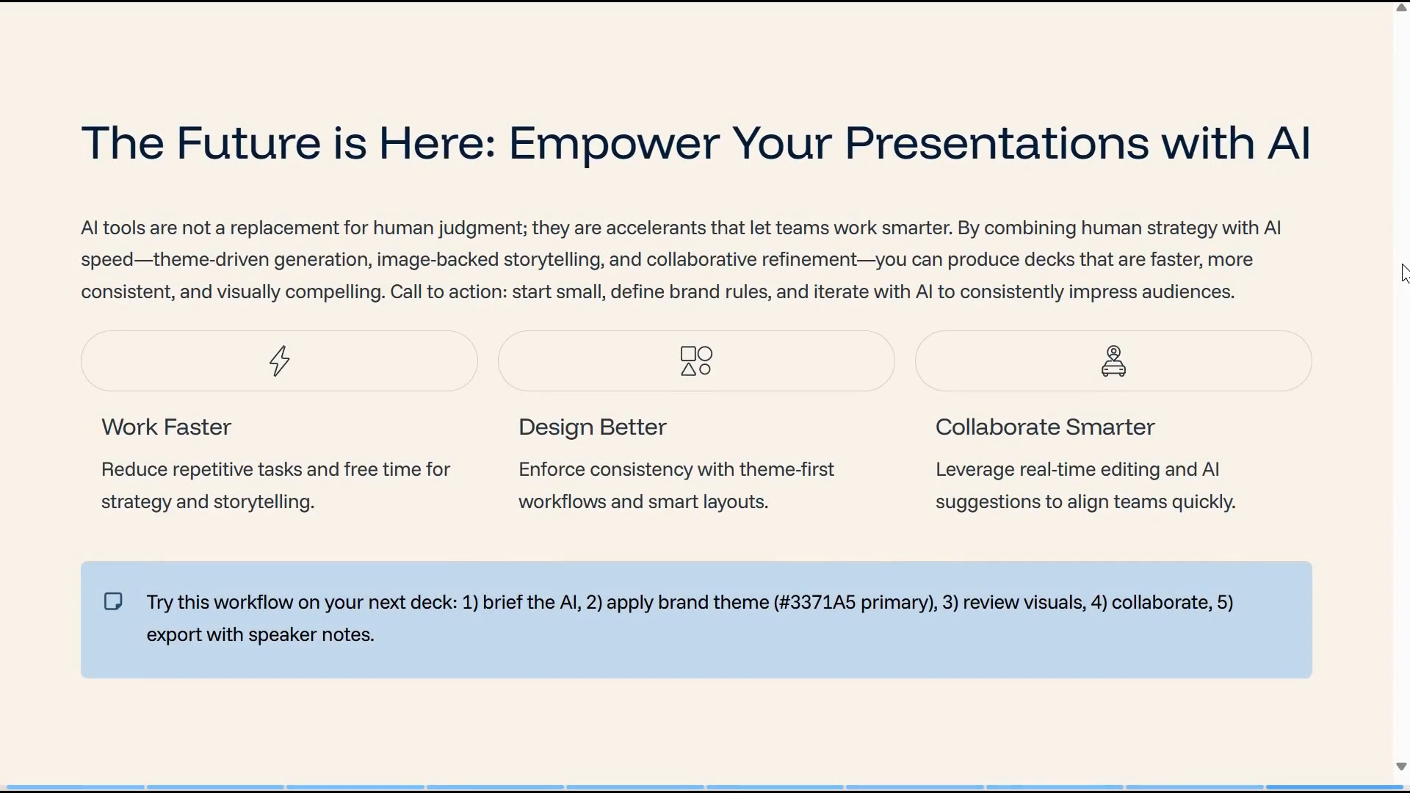
Go back through the slides to the first card and leave full screen.
key(Left)
key(Left)
key(Left)
key(Left)
key(Left)
key(Left)
key(Left)
key(Left)
key(Left)
key(Escape)
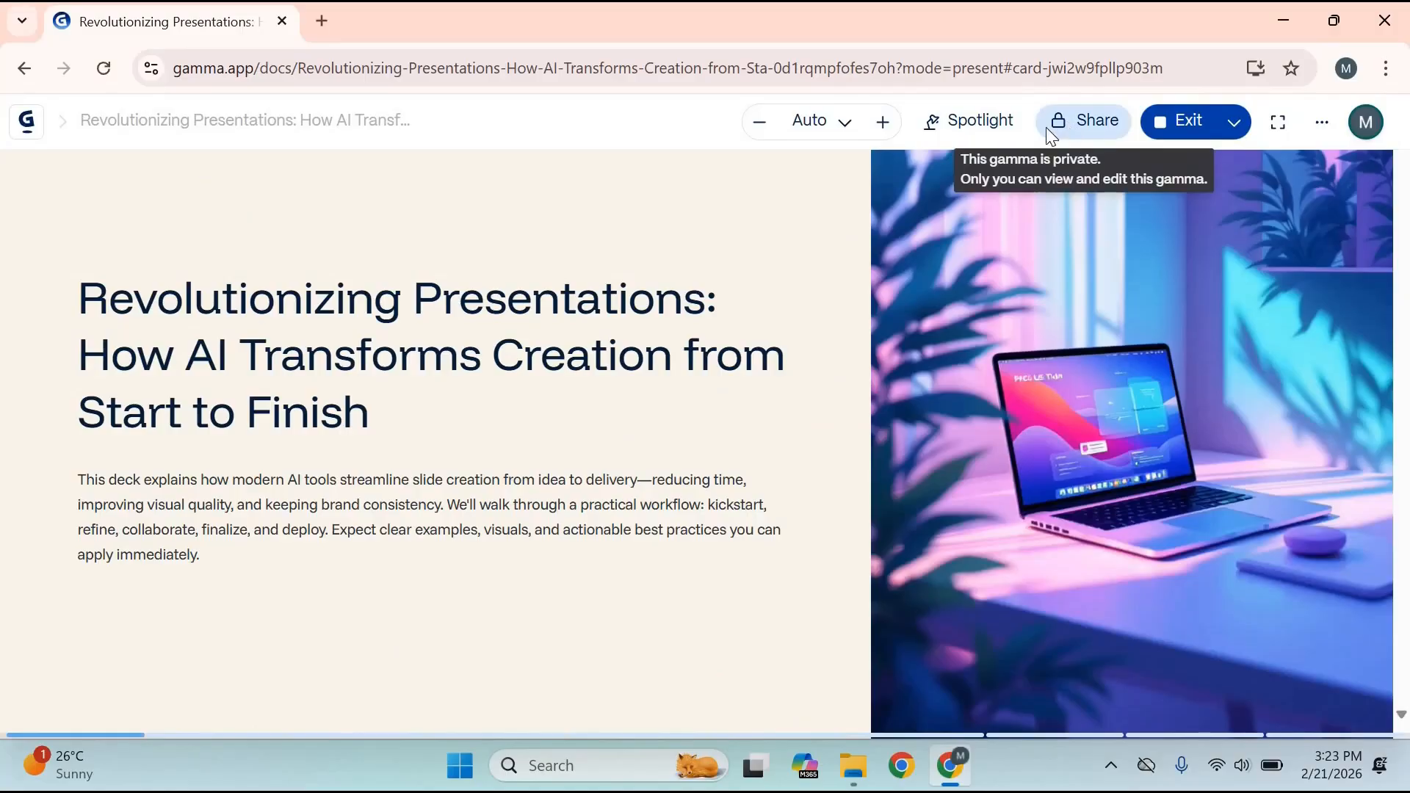
Export all cards of the presentation to PDF and open the downloaded file.
click(1048, 127)
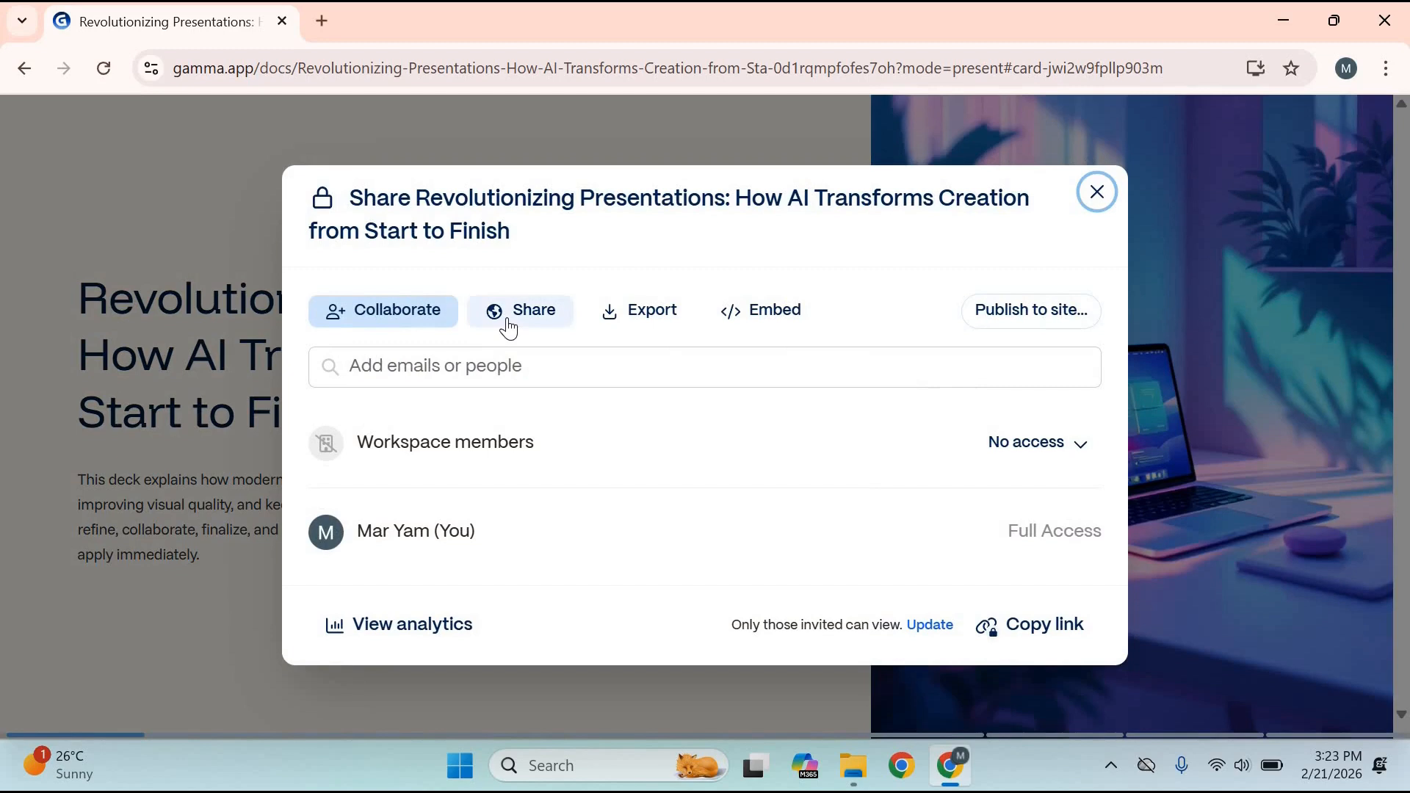
click(508, 327)
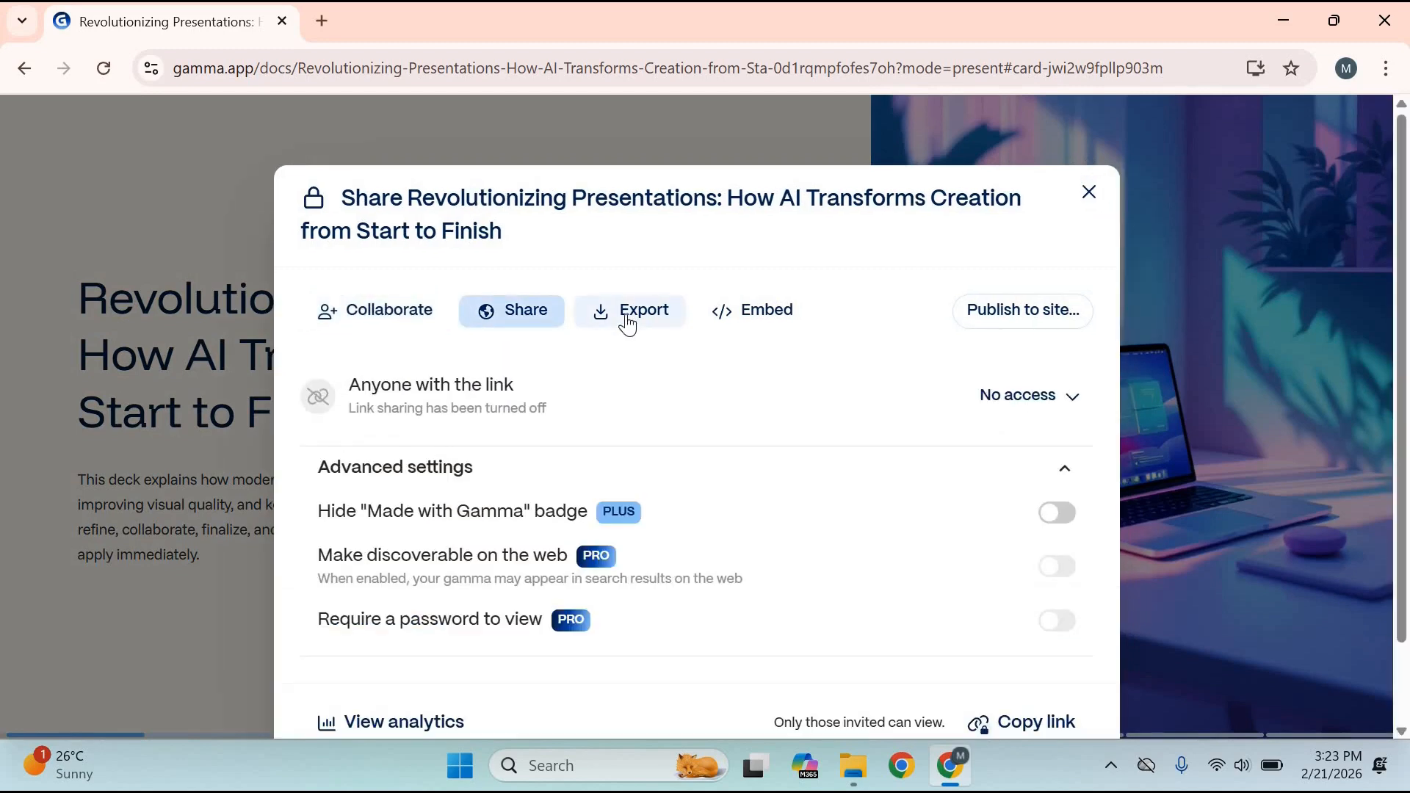
click(628, 323)
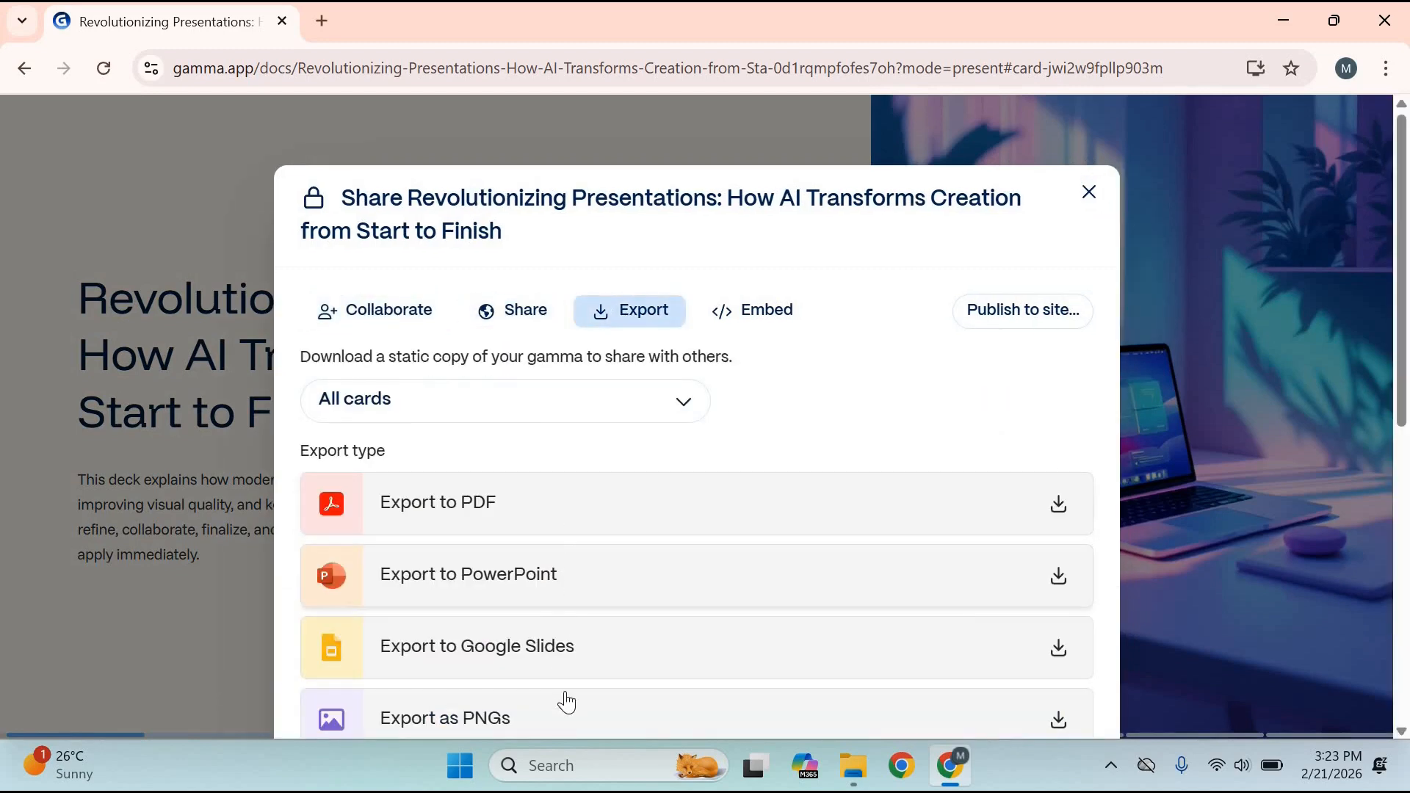
click(551, 511)
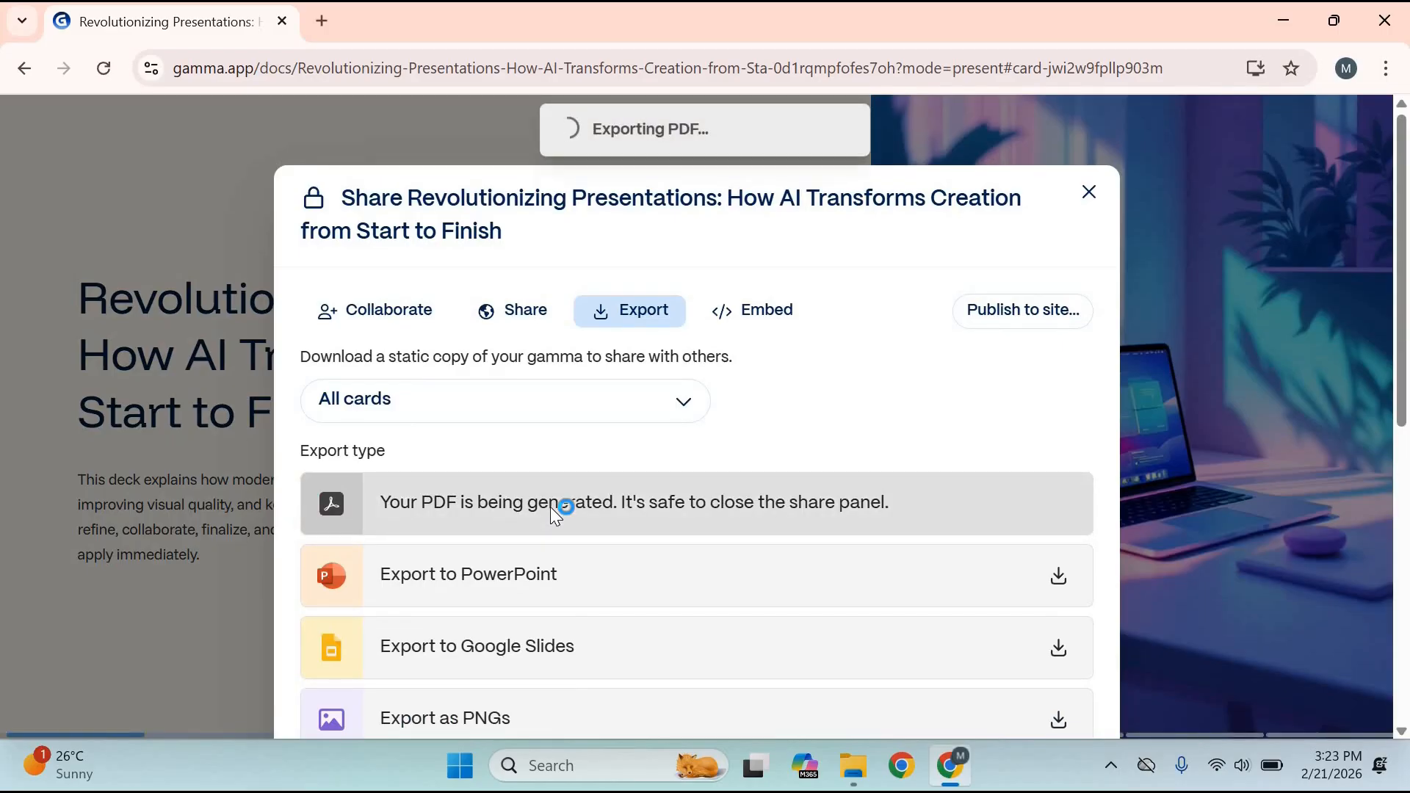
click(1254, 121)
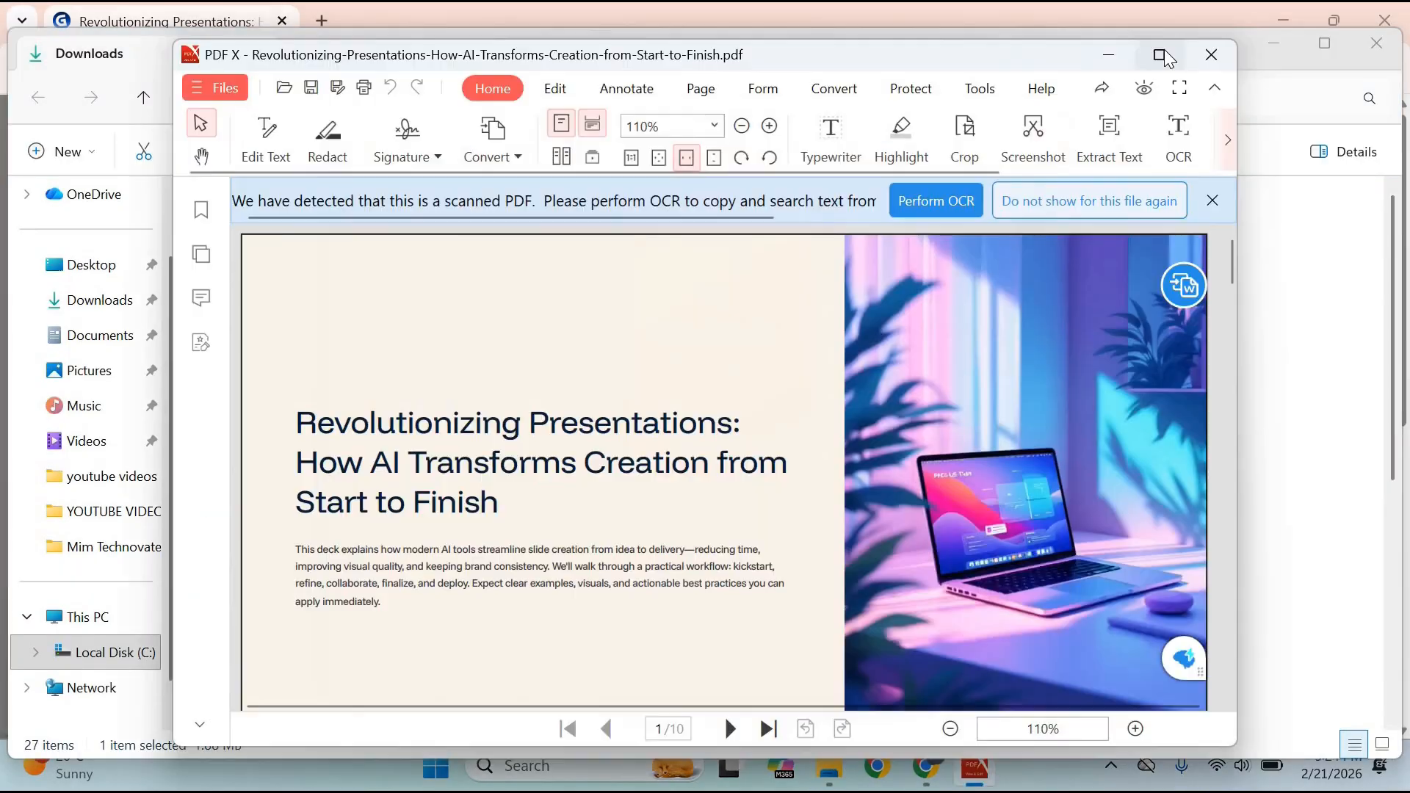
Maximize the PDF viewer and look through the exported pages from start to end.
click(1160, 55)
scroll(1402, 680, down, 15)
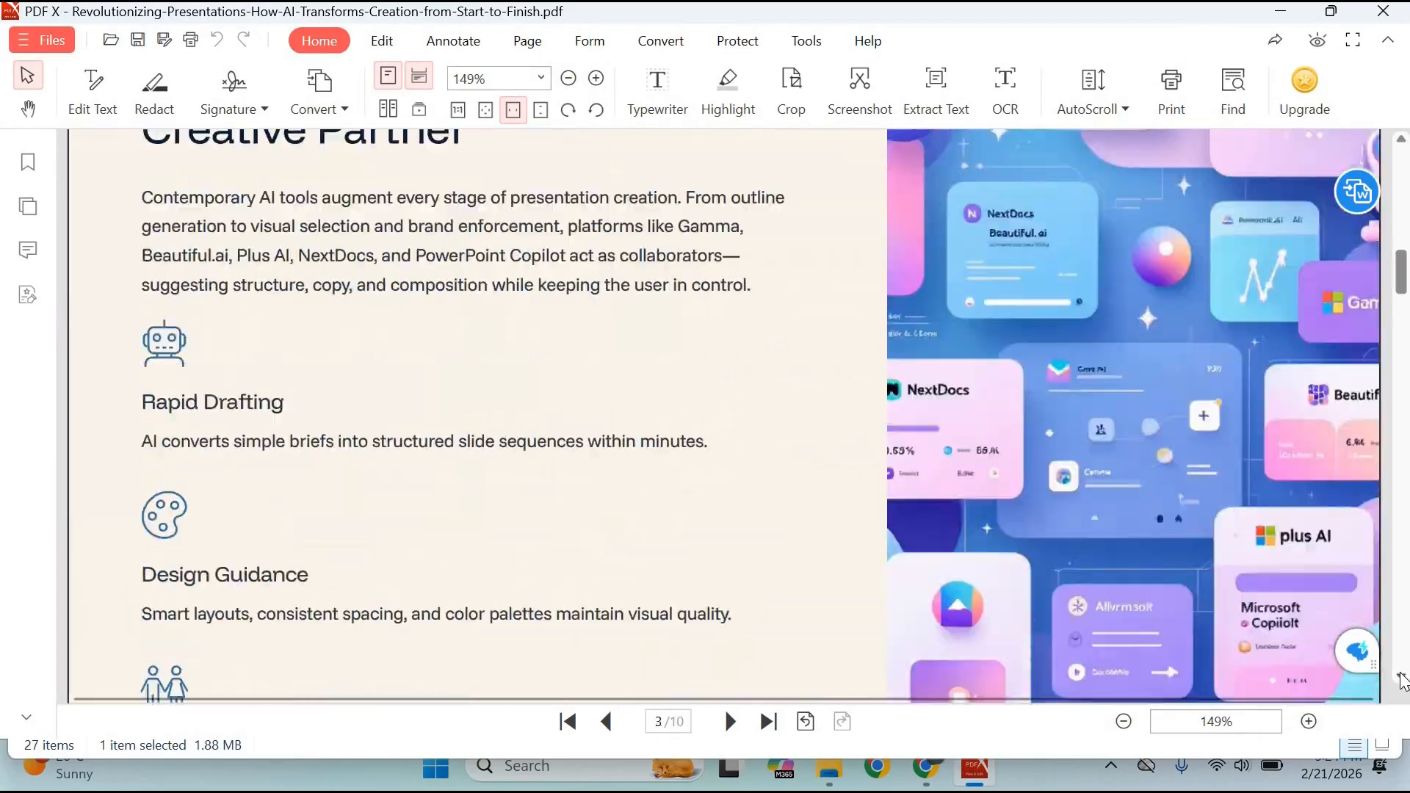
scroll(1403, 682, down, 20)
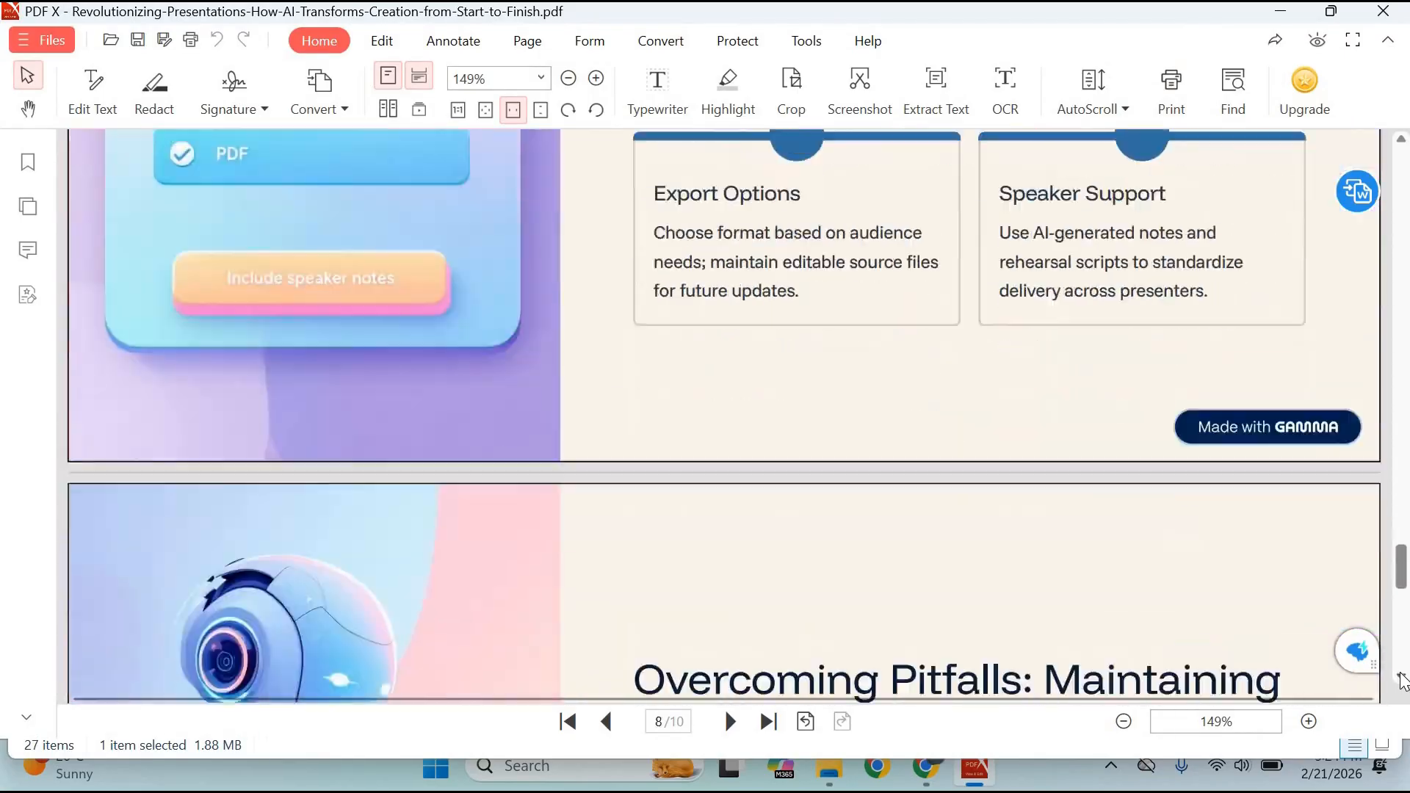
scroll(1403, 681, down, 10)
drag(1401, 647, 1401, 151)
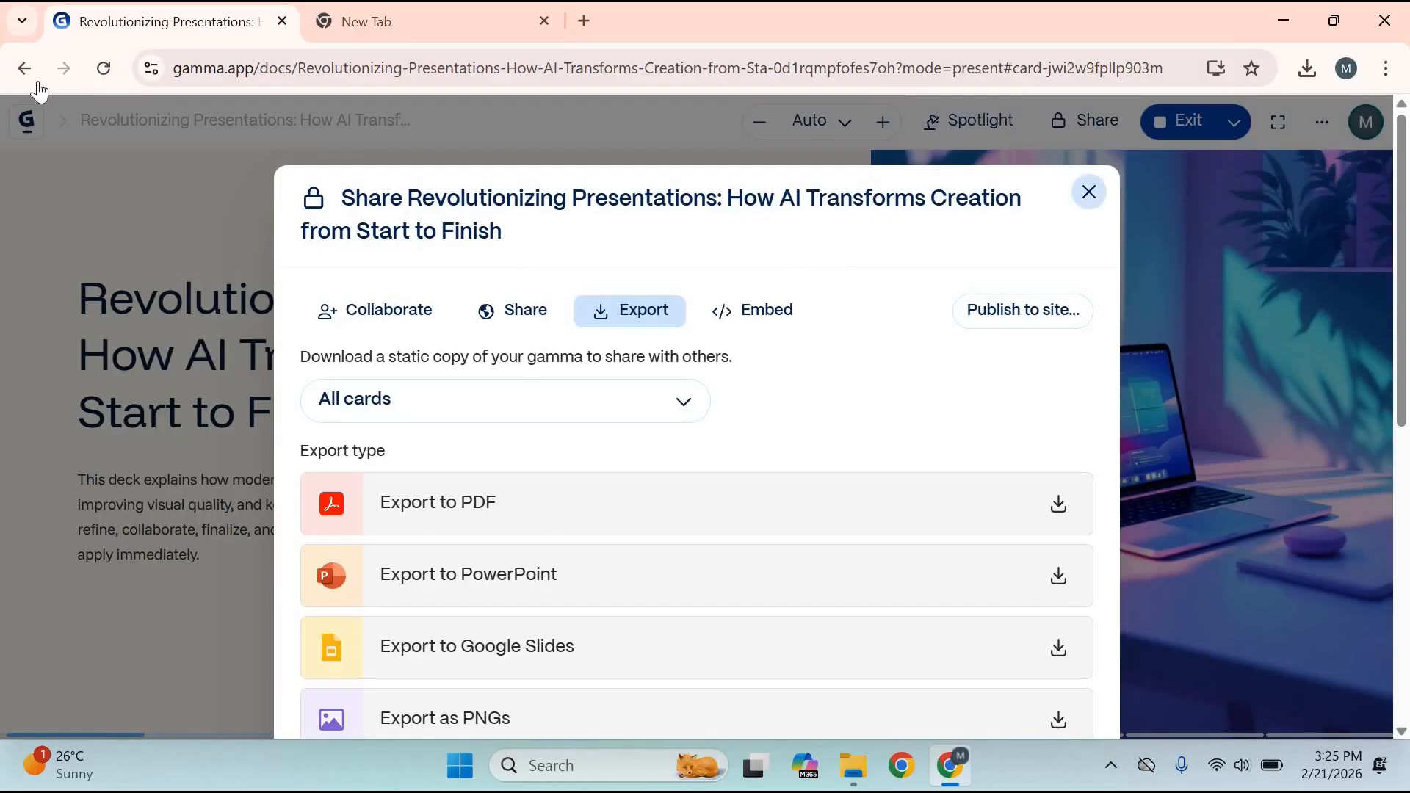
Leave the presentation for the Generate page and choose Webpage as the format to create.
click(29, 82)
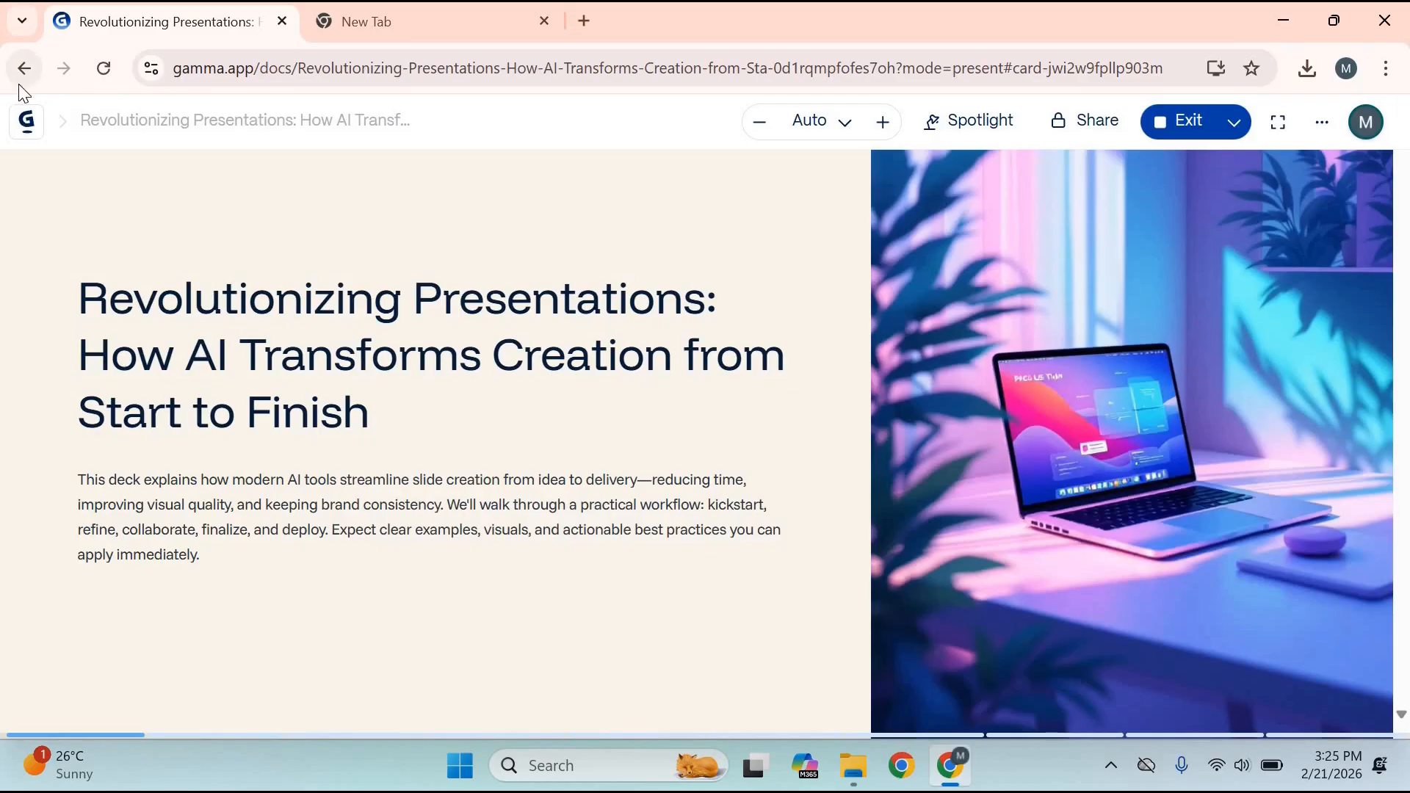
click(24, 69)
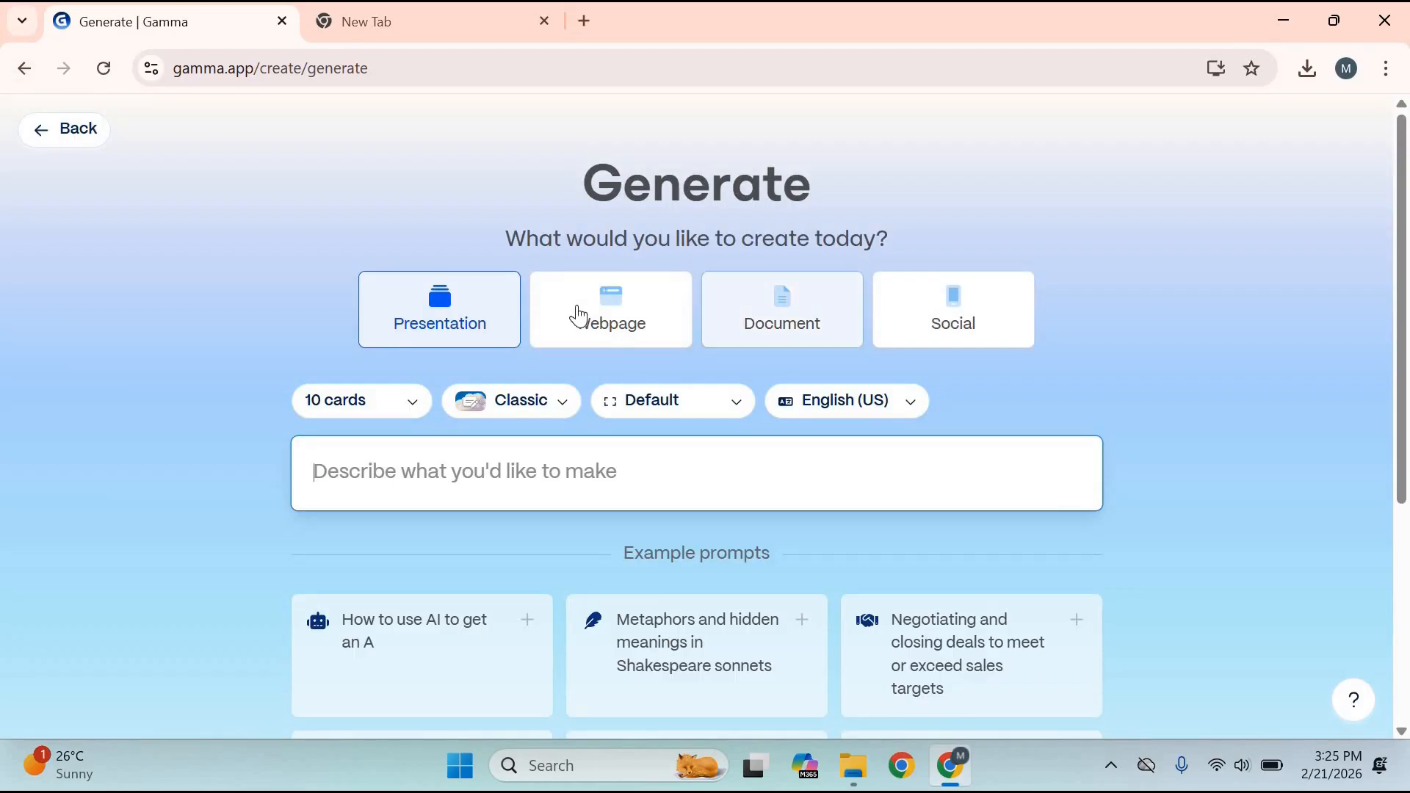
click(595, 319)
Generate an outline for a streamlined, scrollable web page on crafting effective AI prompts, covering clarity, structure, context, tone, and iterative improvement.
click(452, 494)
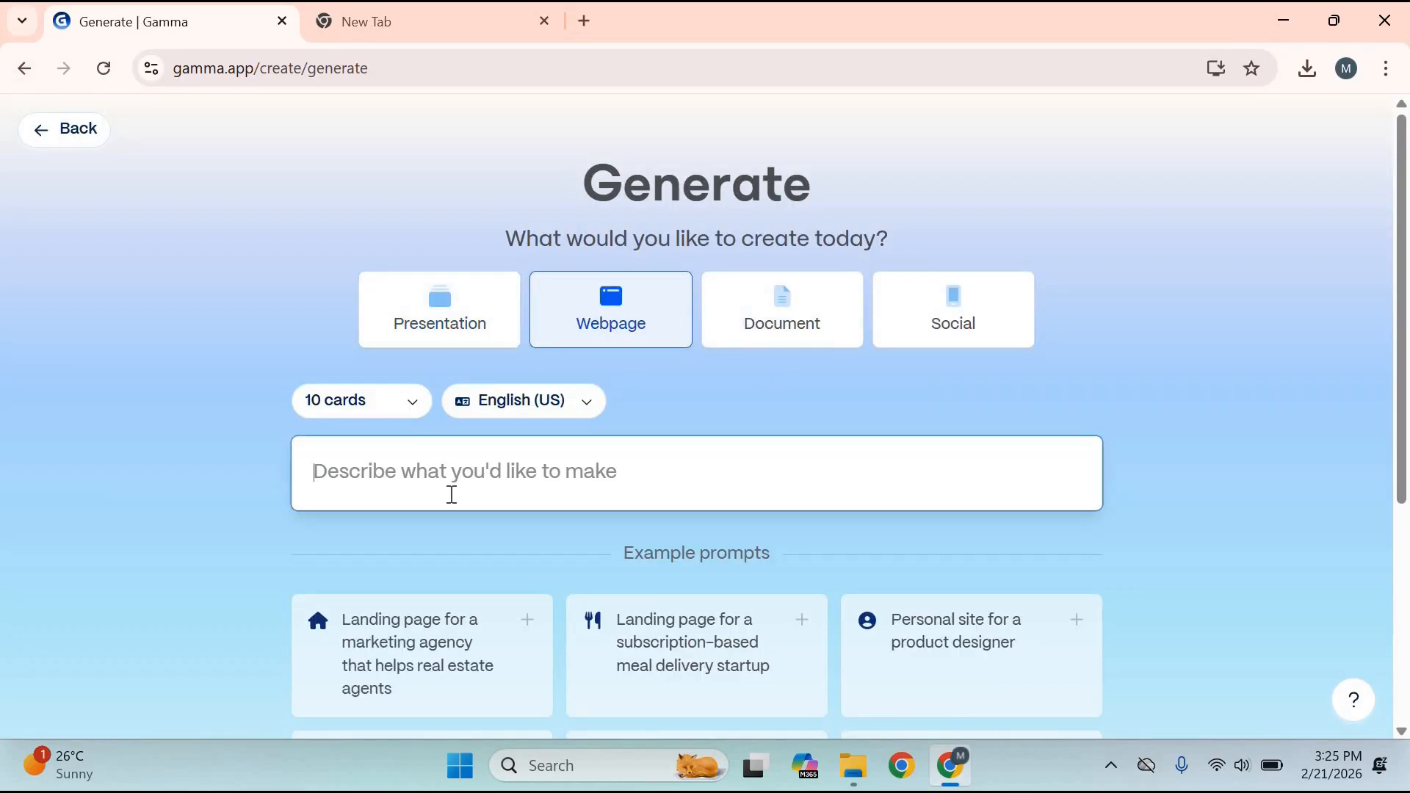
text(Design a streamlined, scrollable web page that guides users on crafting effective prompts for generating higher-quality AI outputs. Include sections on clarity, structure, context, tone, and iterative improvement. Ensure the layout is professional, easy to navigate, and visually cohesive from top to bottom.)
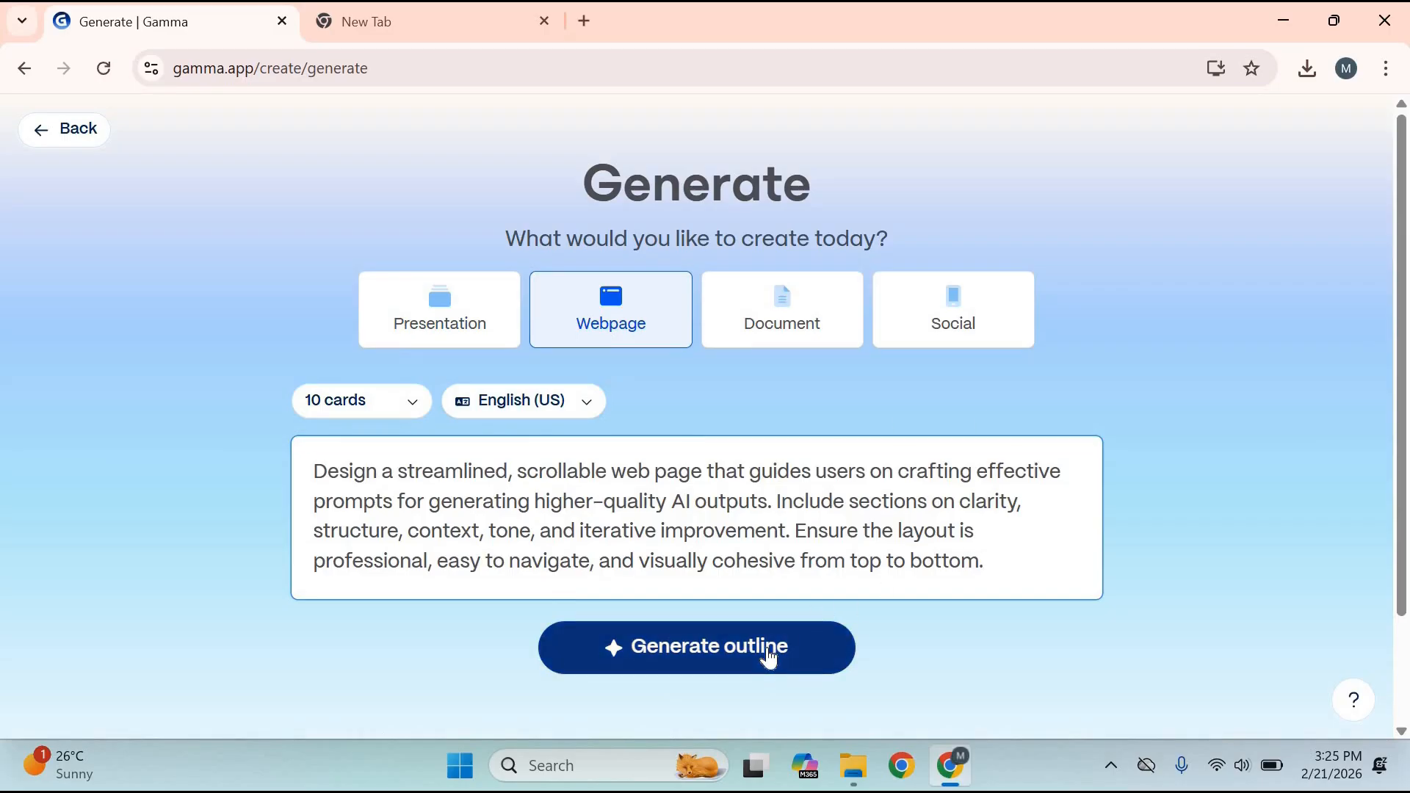
key(ctrl+a)
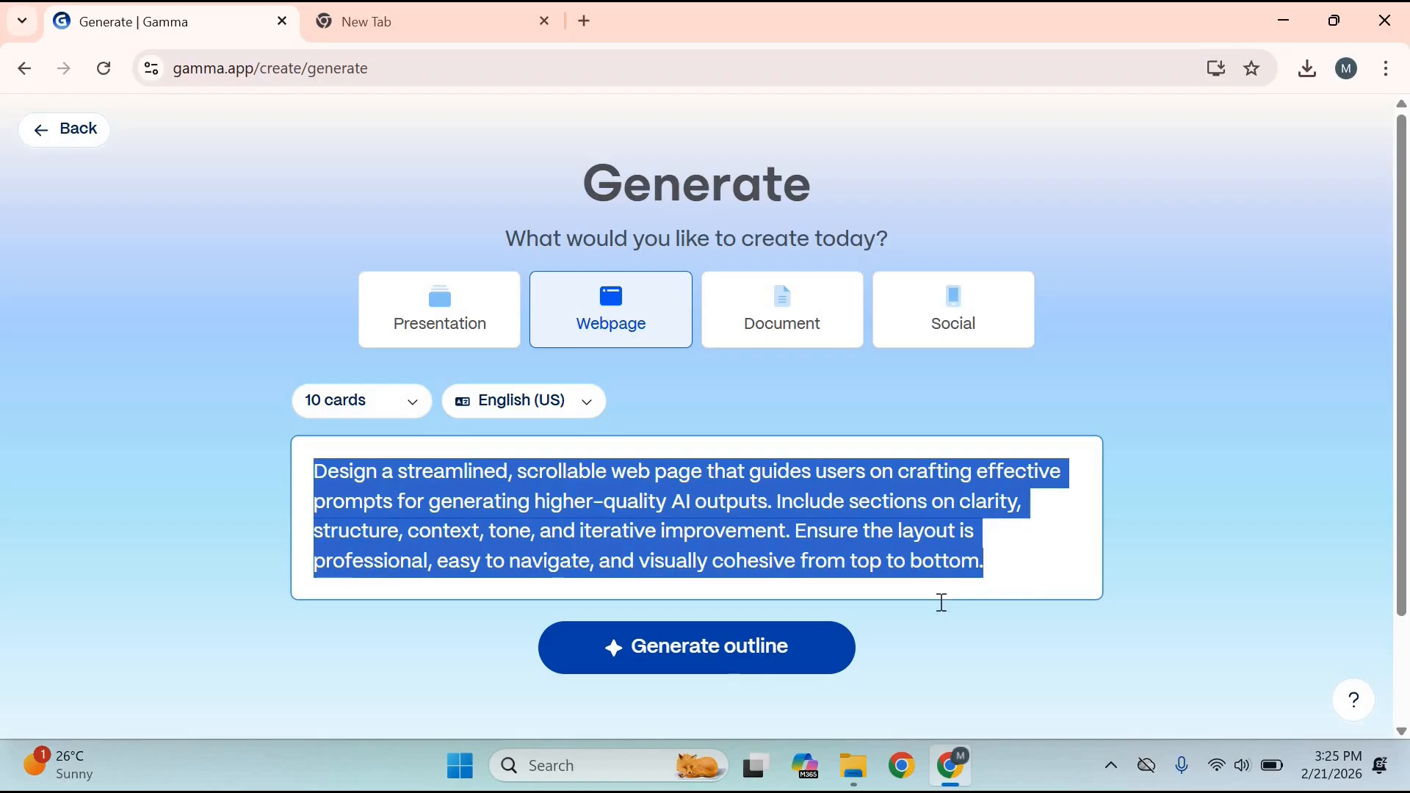
click(725, 665)
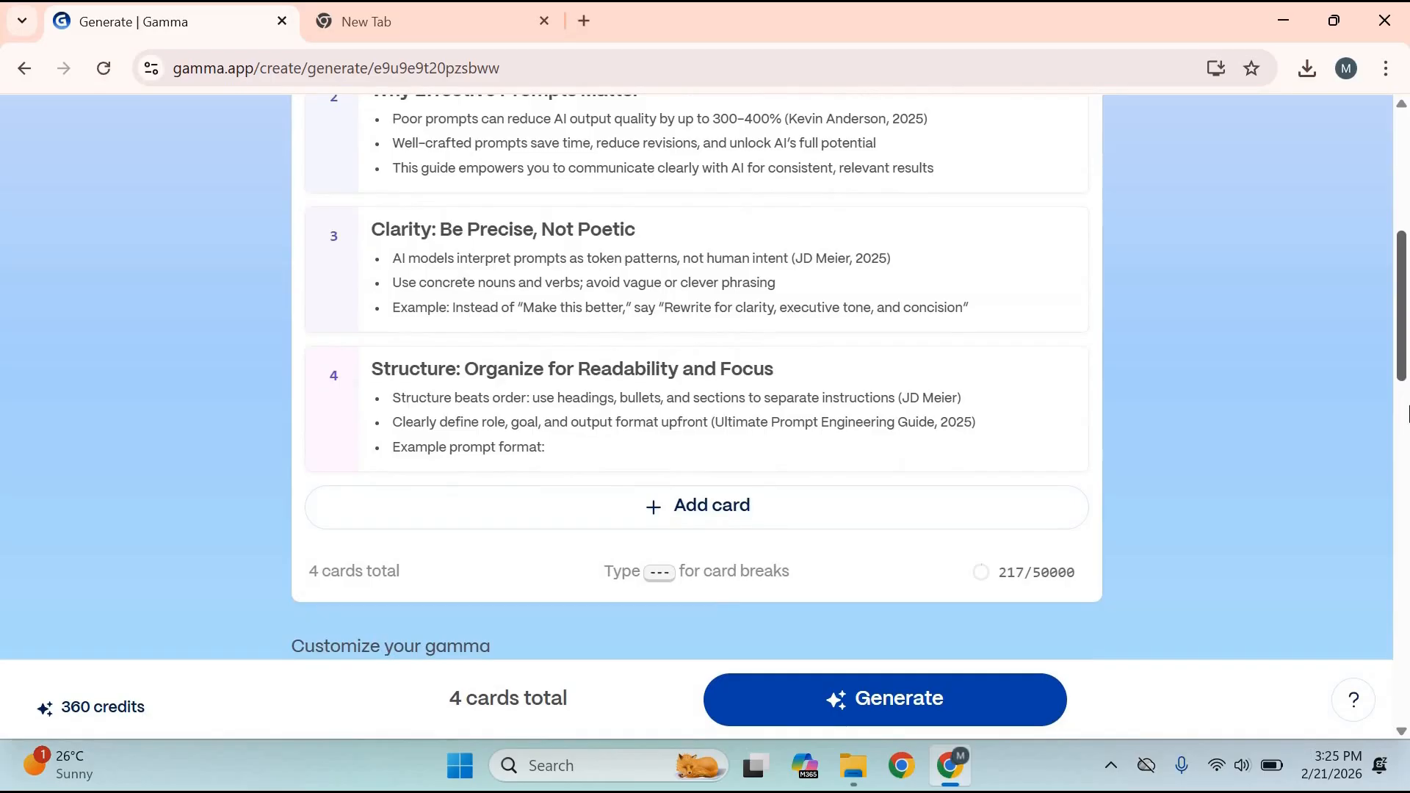
Try the Extensive text amount for the webpage cards and settle on Detailed.
drag(1409, 408, 1409, 514)
click(955, 351)
click(795, 351)
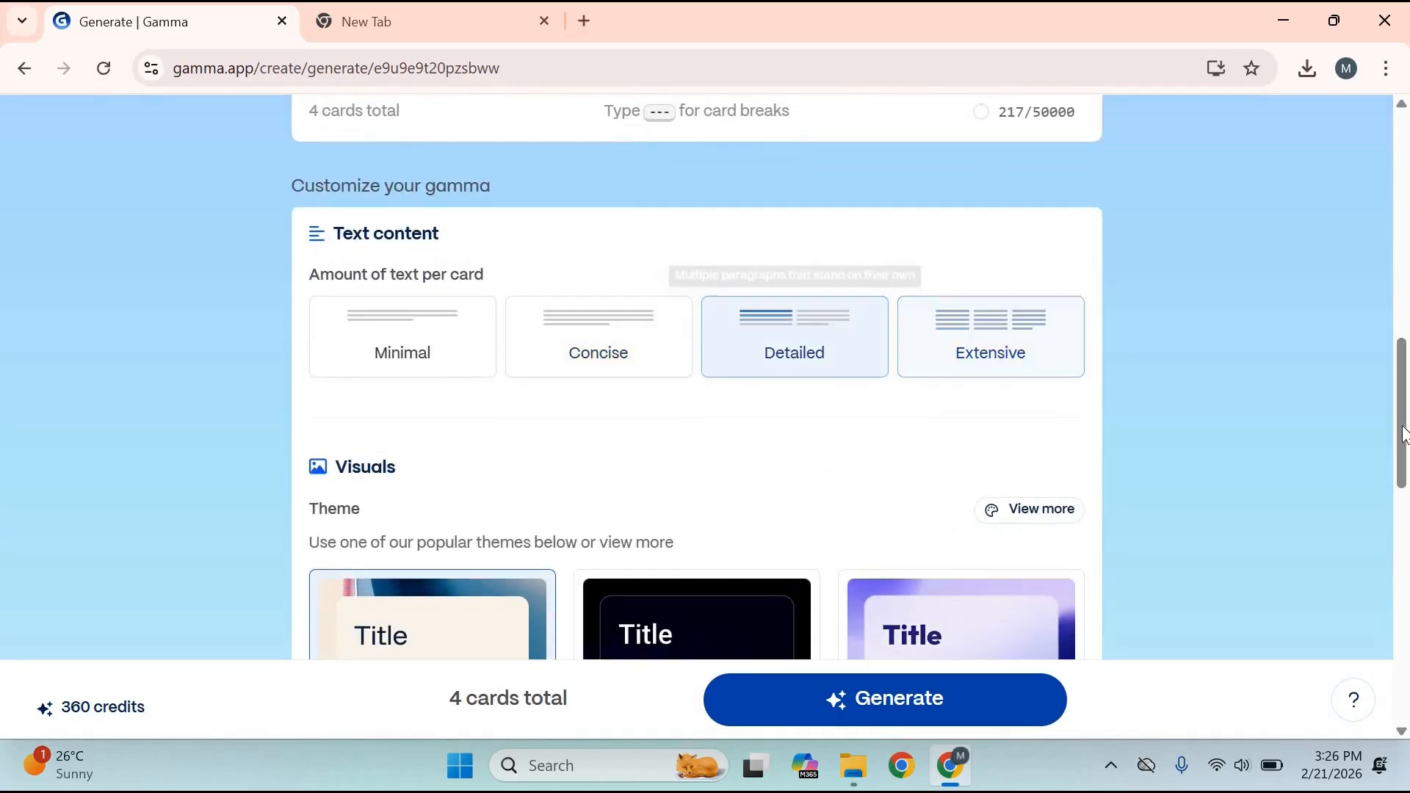
Choose the Iris theme and generate the webpage with AI images, the auto-selected image model, and the Illustration art style.
scroll(1409, 518, down, 5)
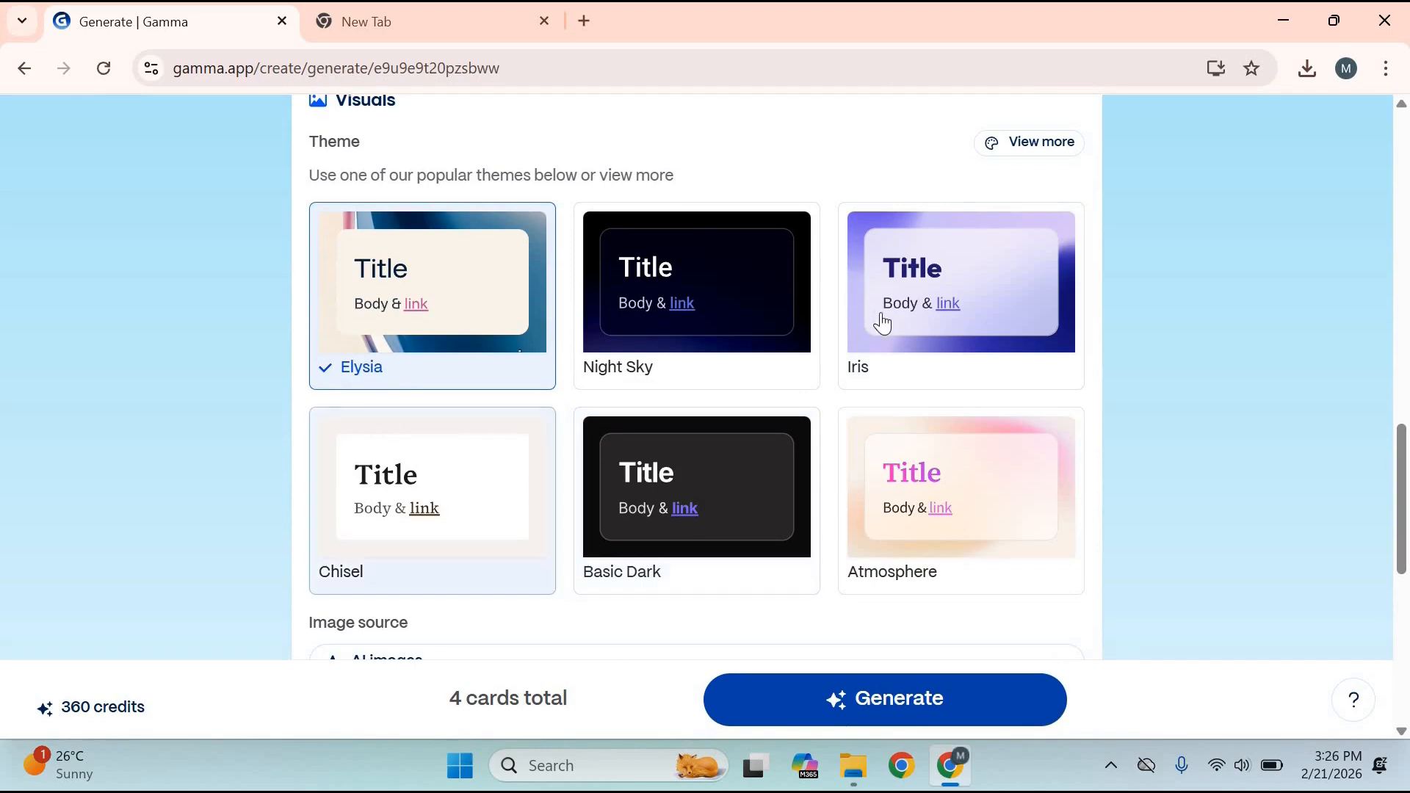
click(915, 328)
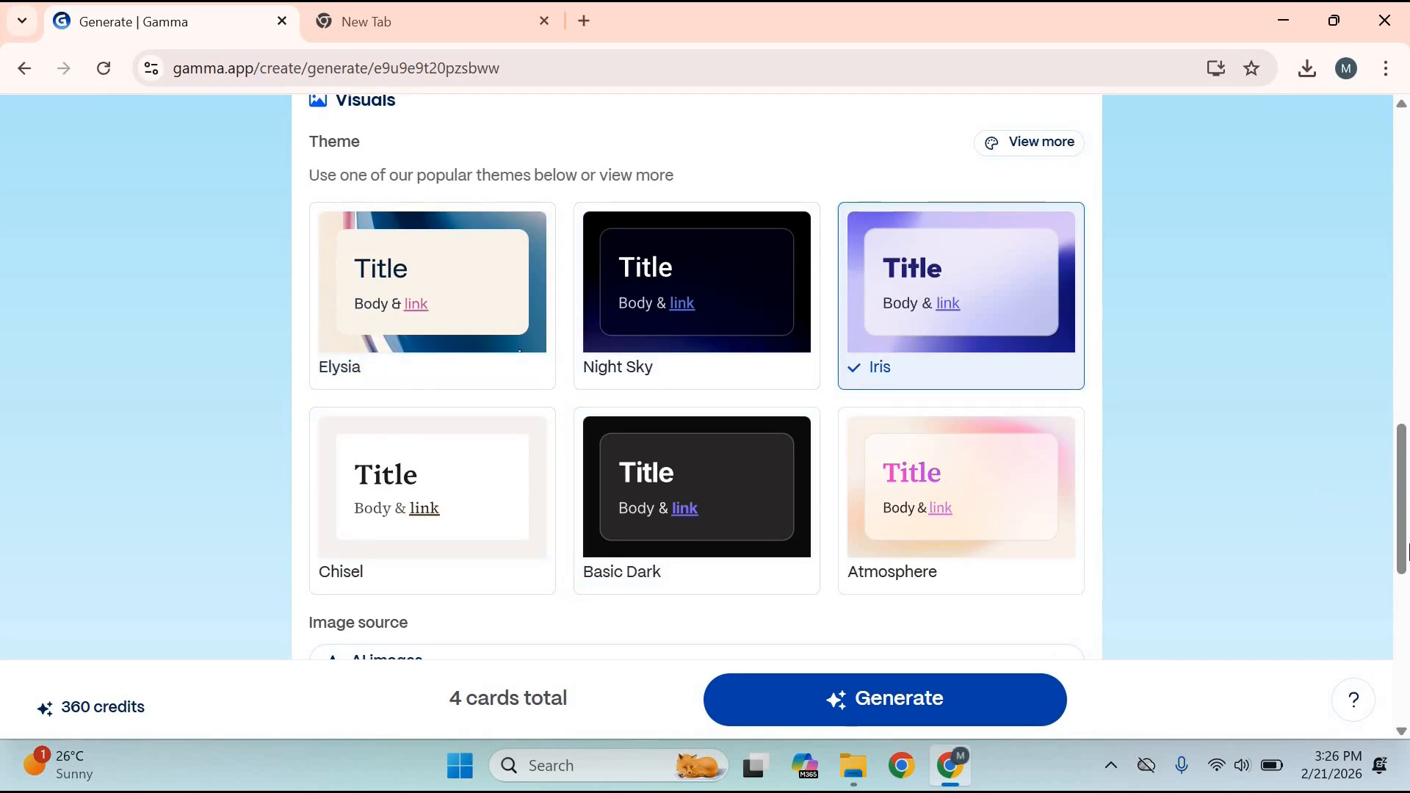
scroll(784, 157, down, 6)
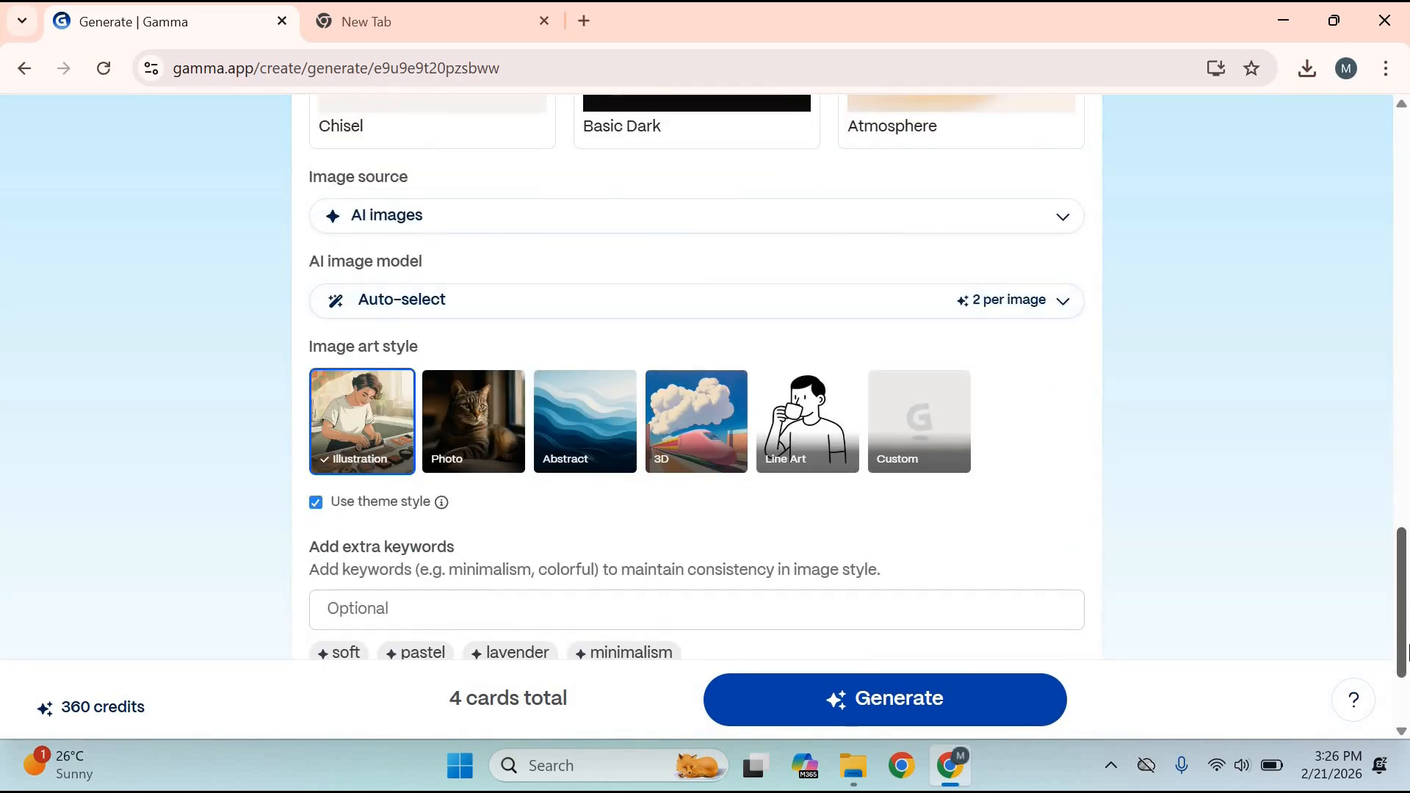
scroll(1404, 602, down, 3)
click(882, 702)
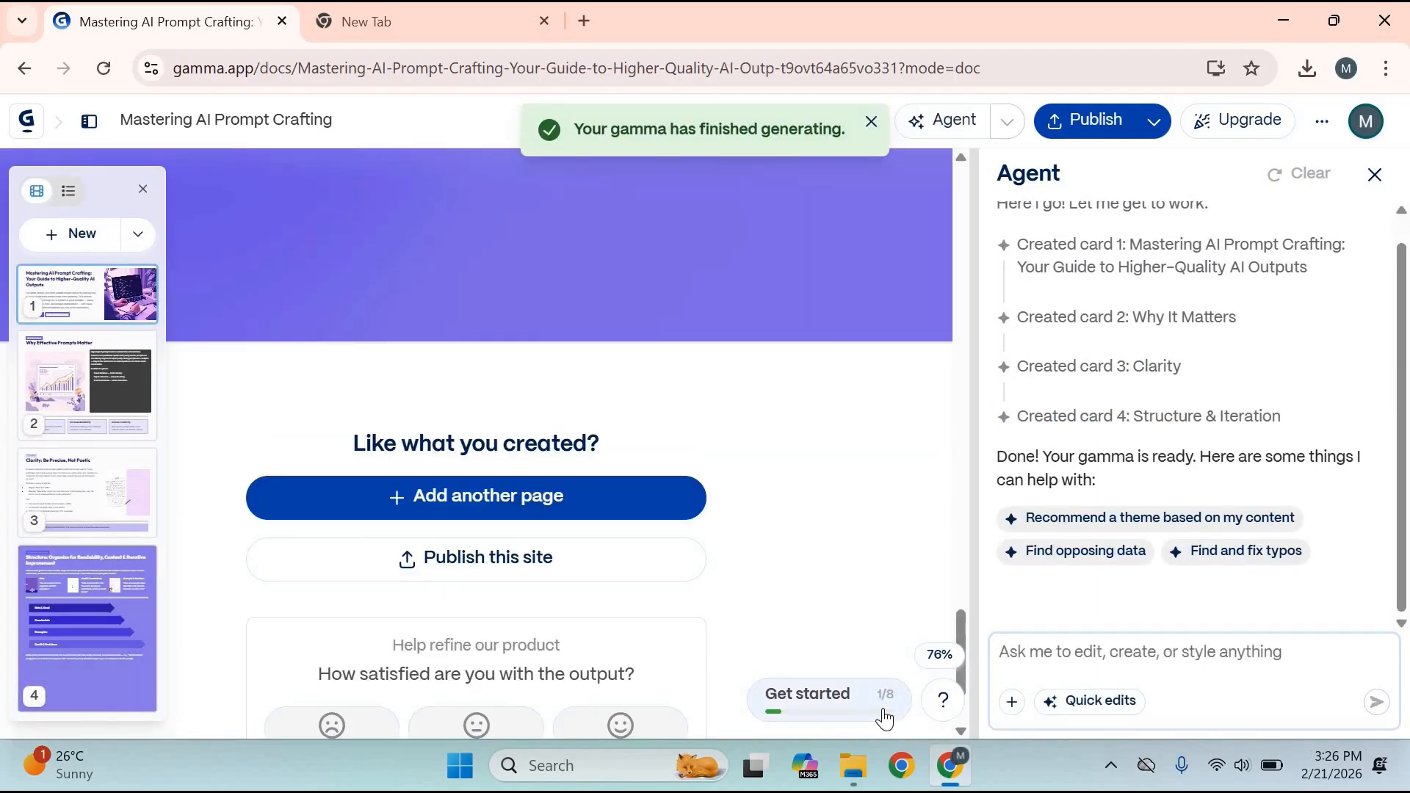
Step through the generated webpage cards from the first to the fourth and back to check their content and design.
drag(961, 632, 963, 33)
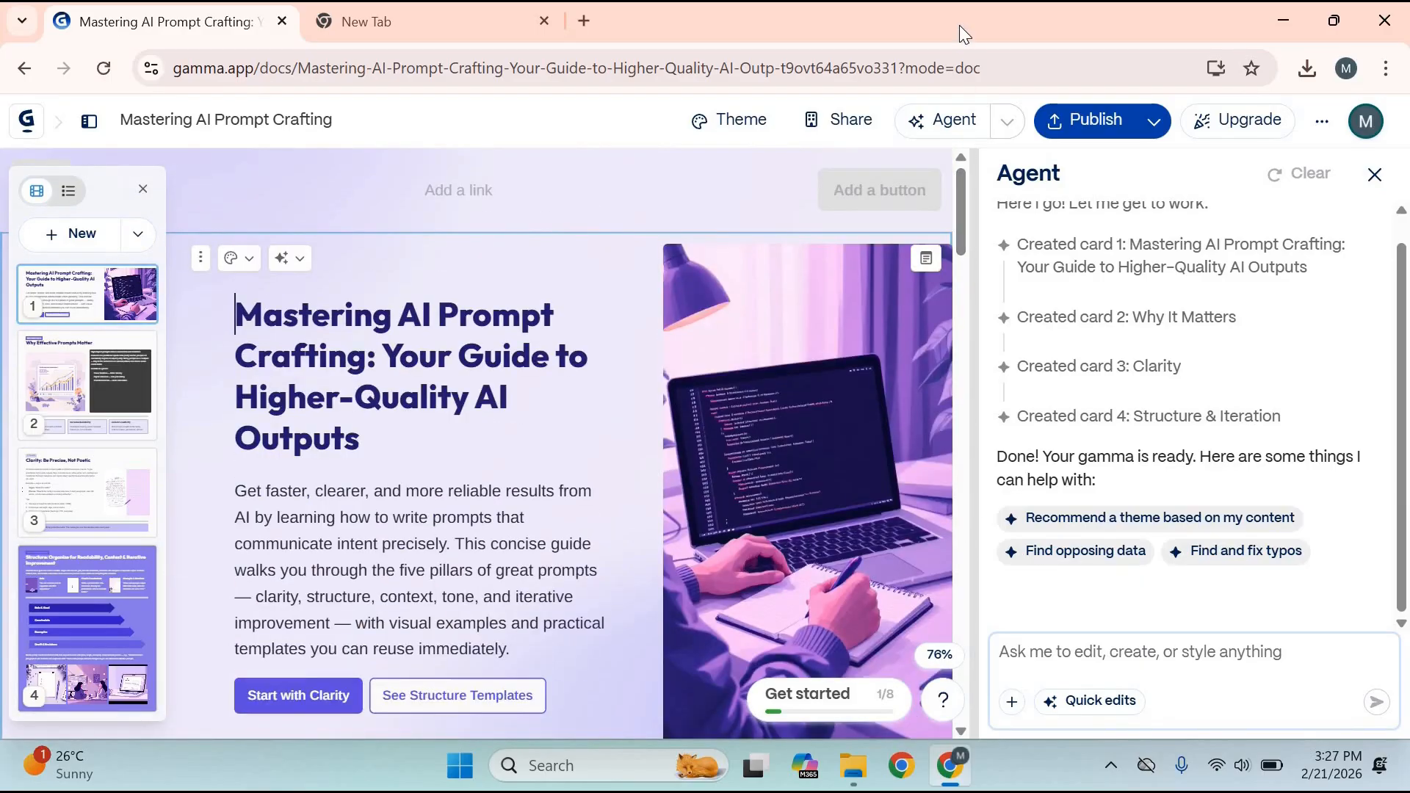
click(84, 296)
key(Down)
key(Down)
key(Down)
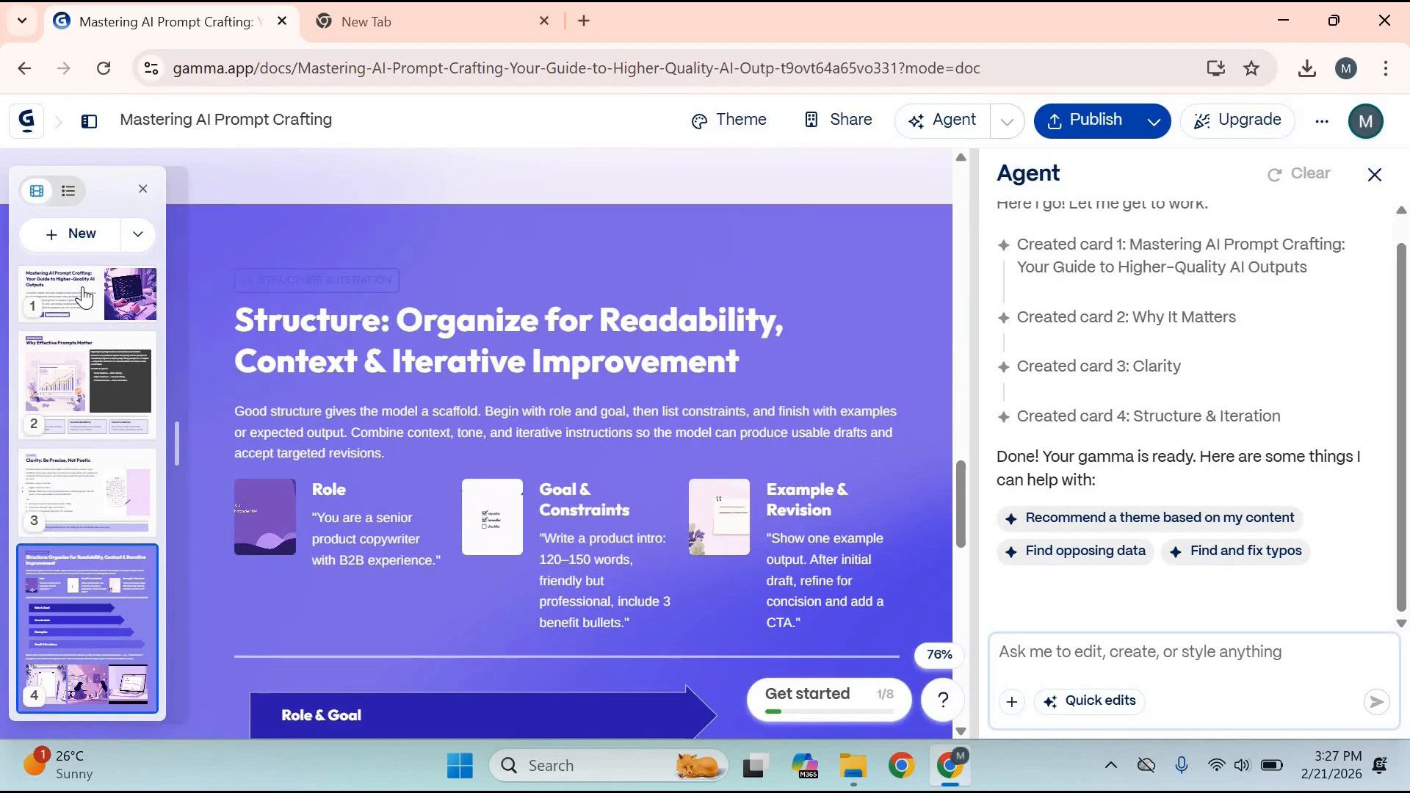
key(Up)
key(Up)
key(Up)
Switch the webpage to an off-white theme with light-blue buttons, check the AI editing options for all cards, and publish the site.
click(743, 122)
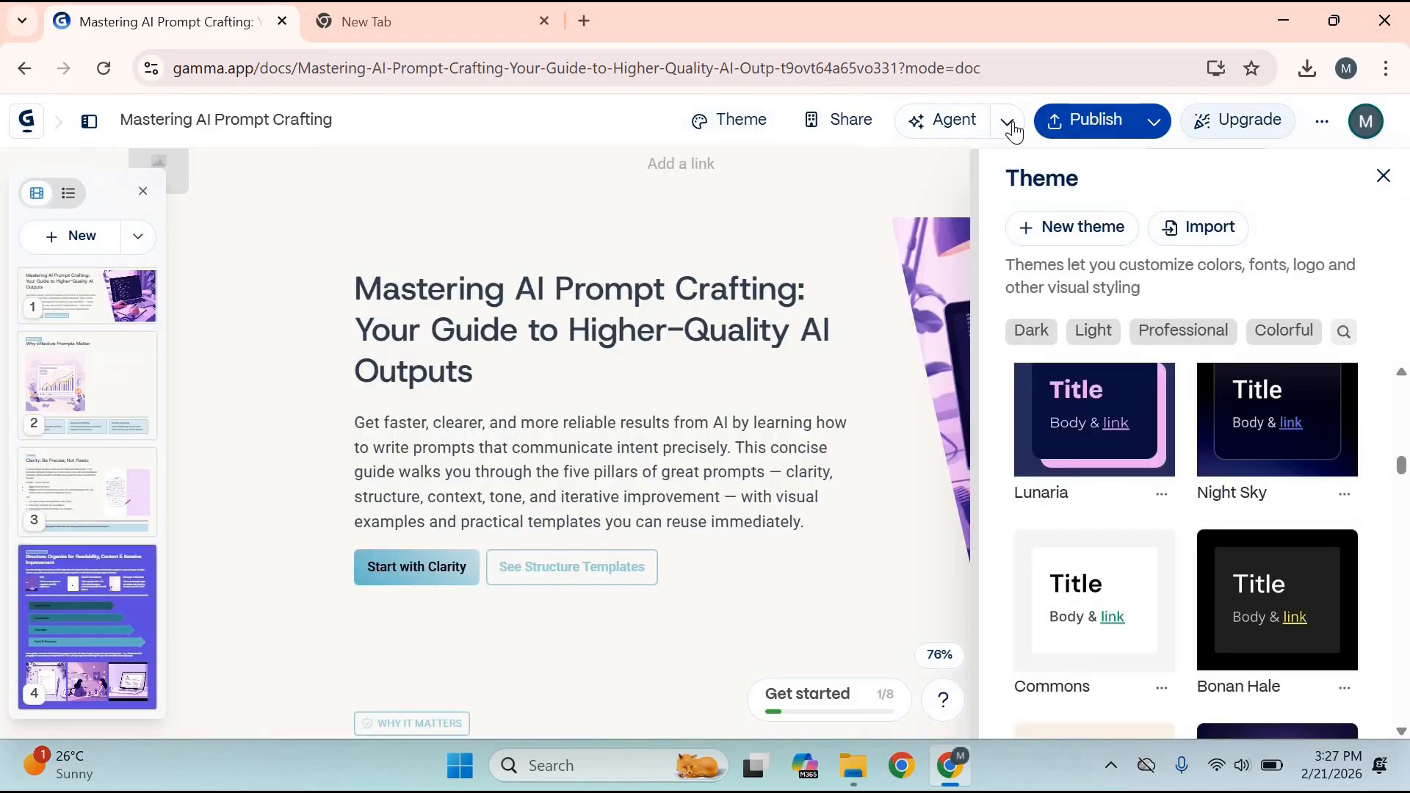
click(1008, 124)
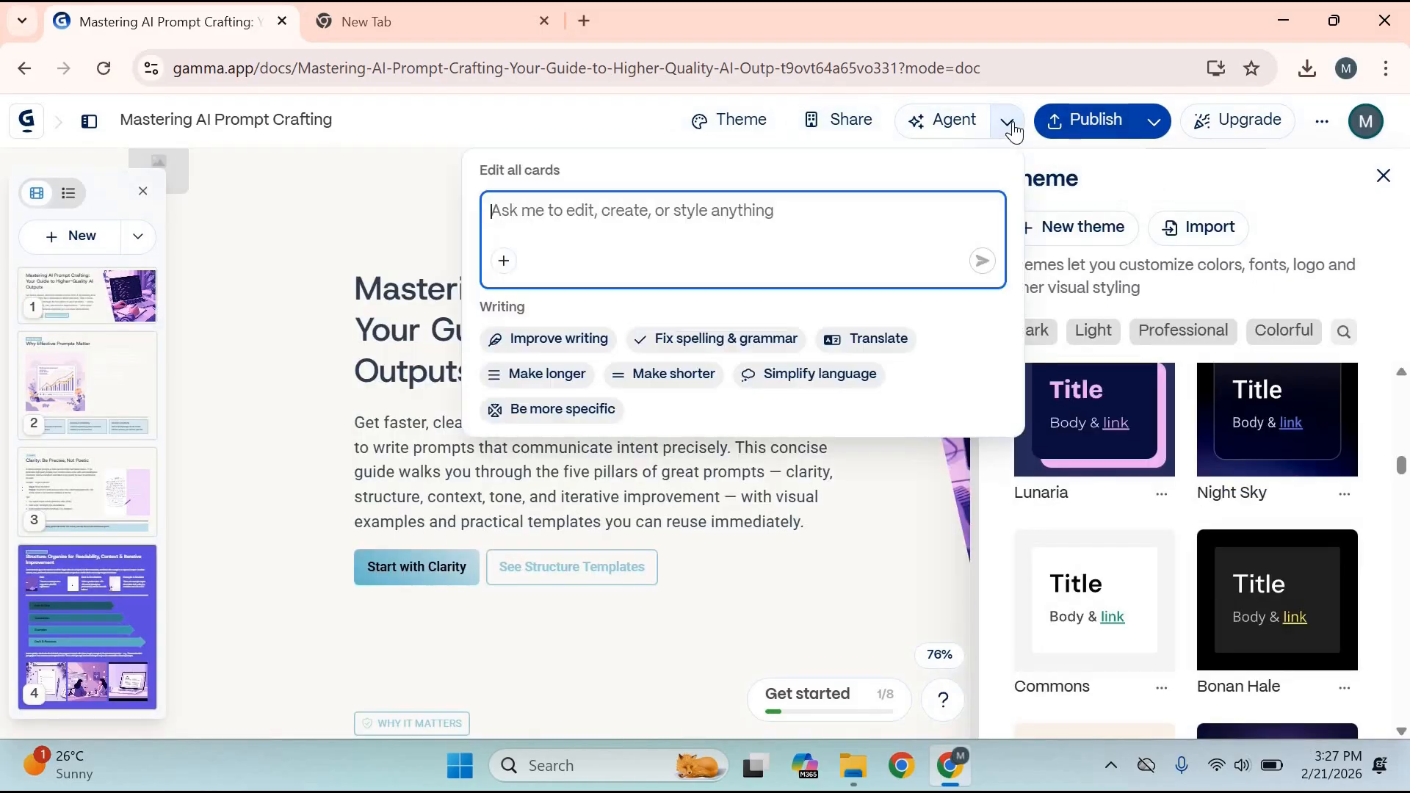
click(1094, 133)
click(1092, 125)
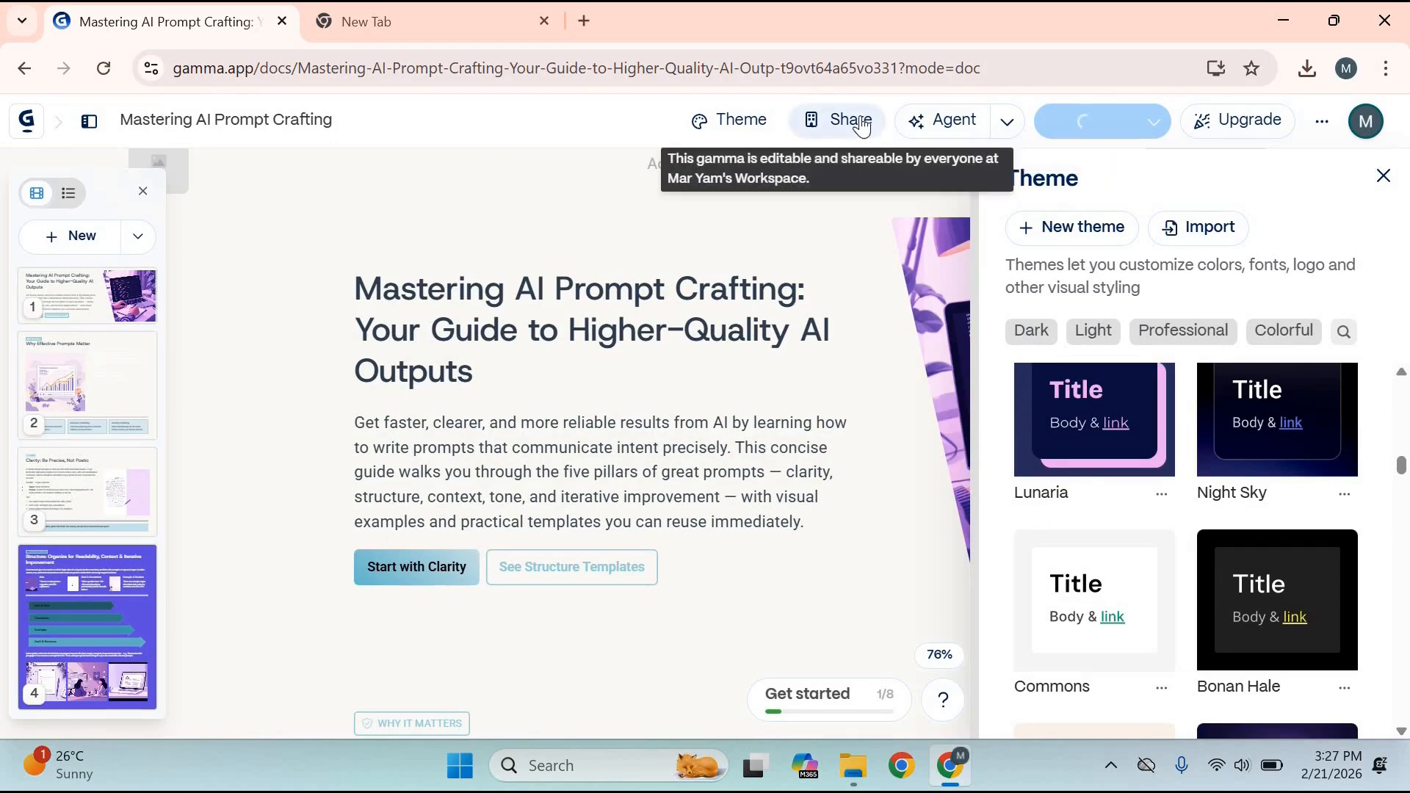
Export all cards of the webpage to PDF from its sharing options.
click(955, 139)
click(828, 119)
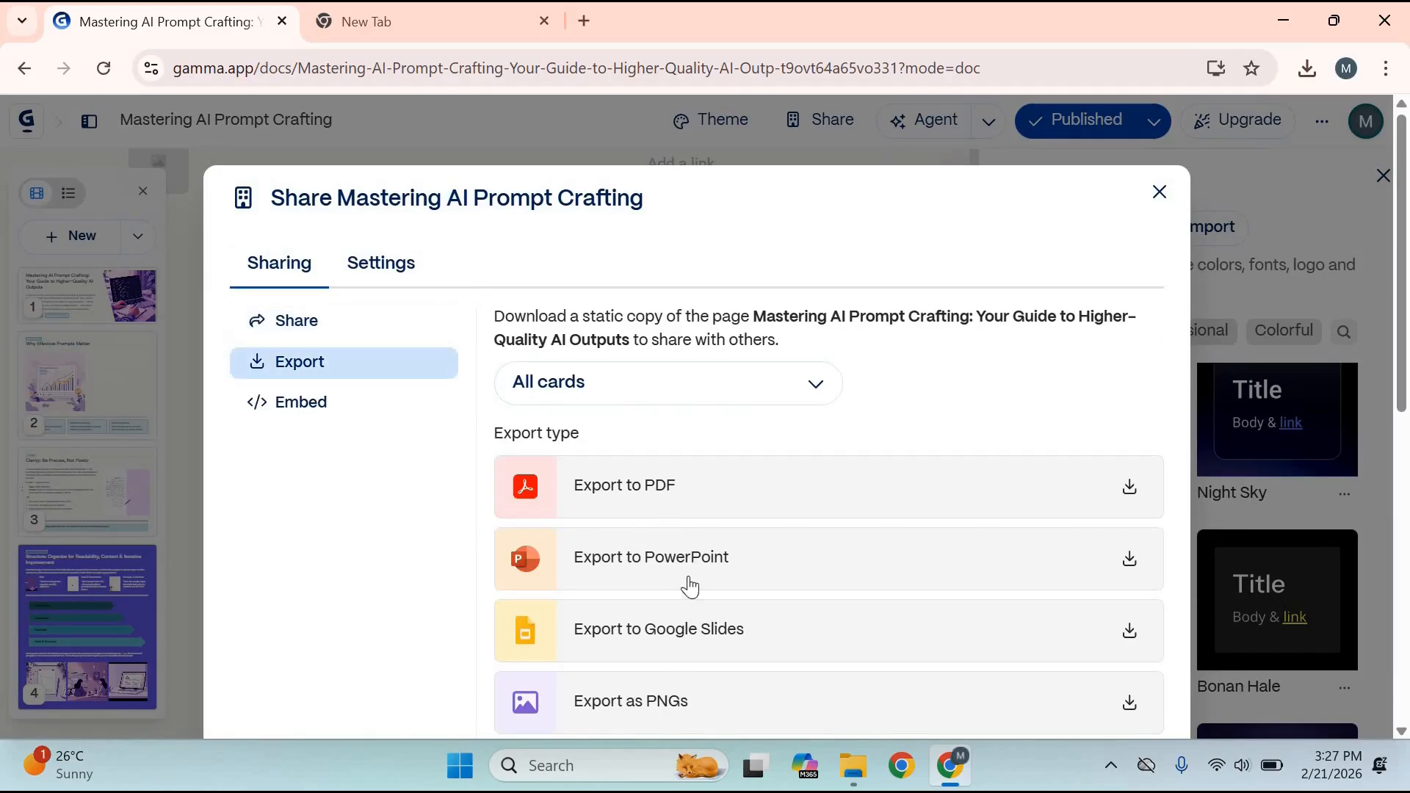
click(651, 488)
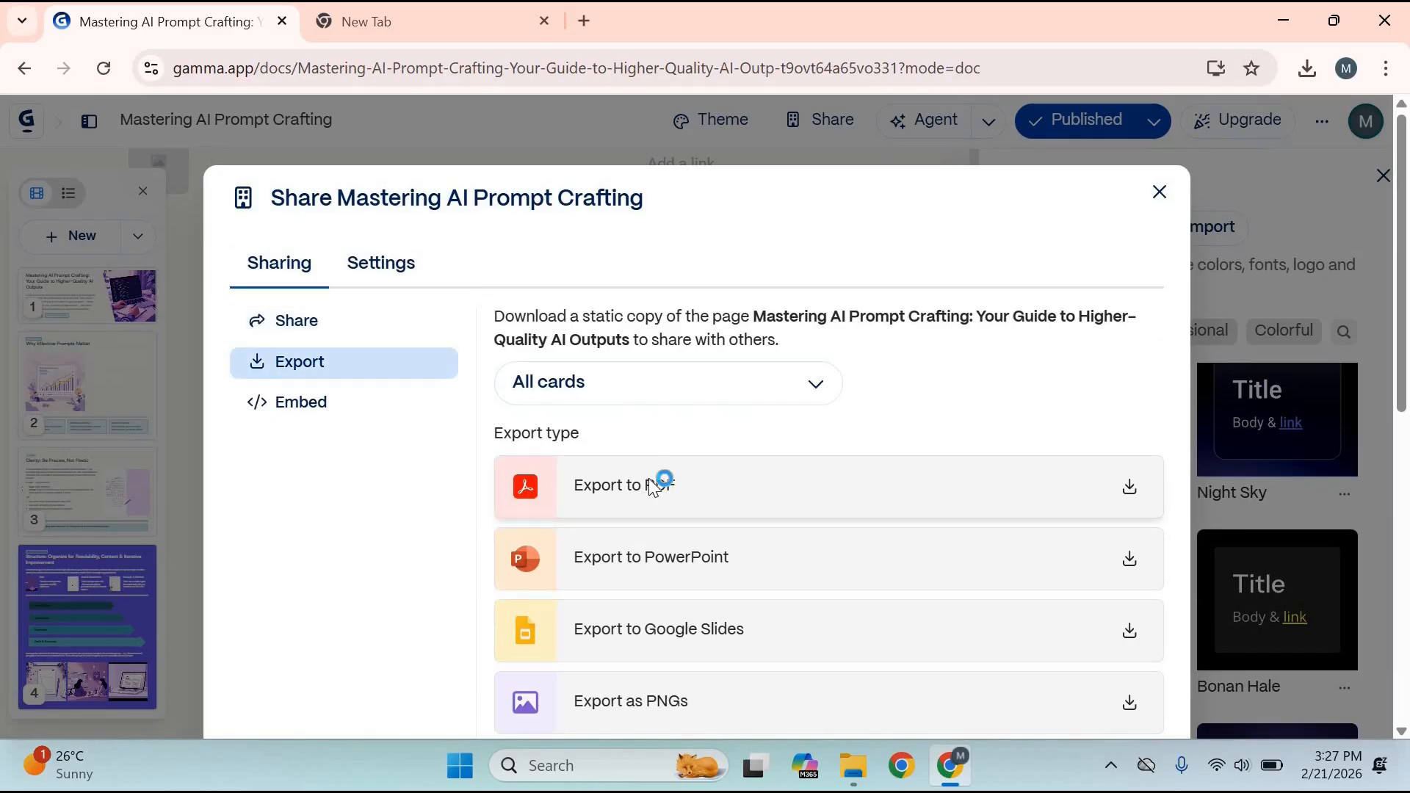